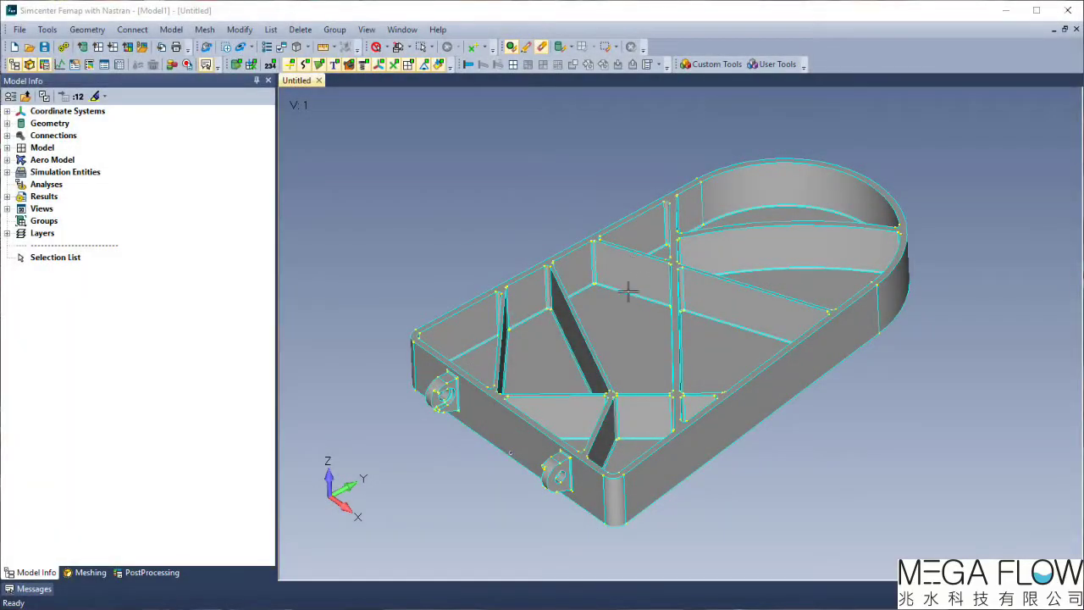
Step: Configure Feature Removal for Blends with Limit Size enabled and Smaller Than set to 0.125
{"action": "scroll", "coordinate": [618, 430], "scroll_direction": "up", "scroll_amount": 8}
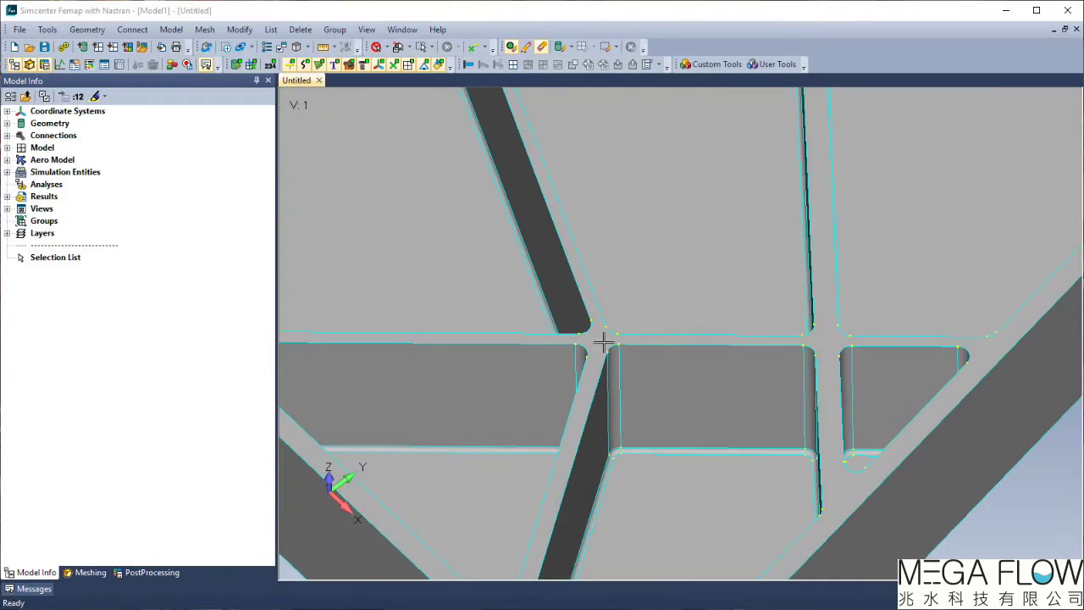
{"action": "scroll", "coordinate": [587, 371], "scroll_direction": "down", "scroll_amount": 5}
{"action": "middle_click_drag", "start_coordinate": [593, 377], "coordinate": [594, 339]}
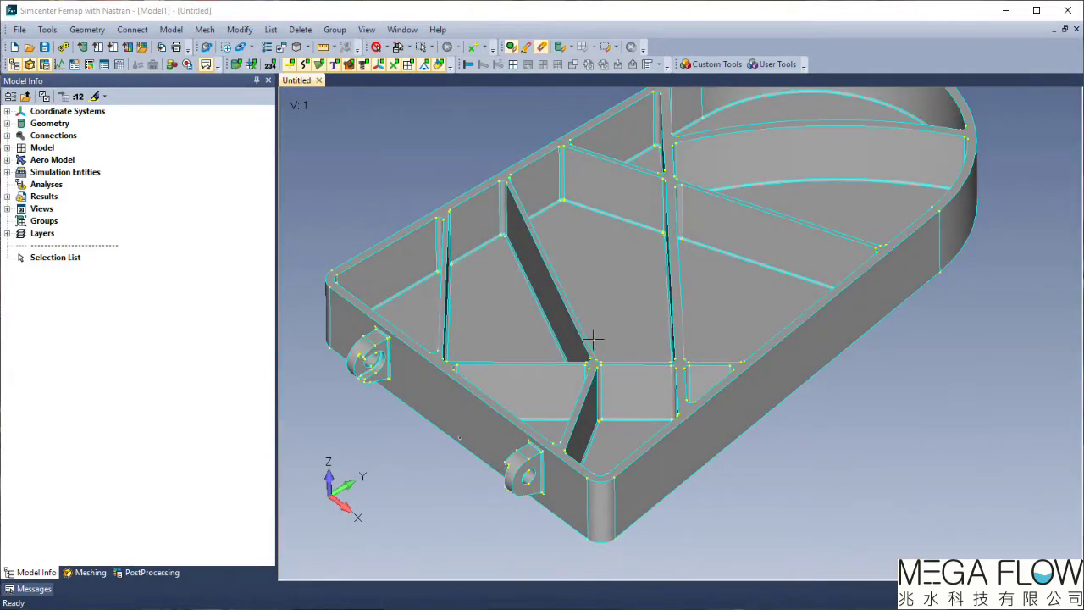
{"action": "scroll", "coordinate": [594, 339], "scroll_direction": "down", "scroll_amount": 3}
{"action": "left_click", "coordinate": [88, 573]}
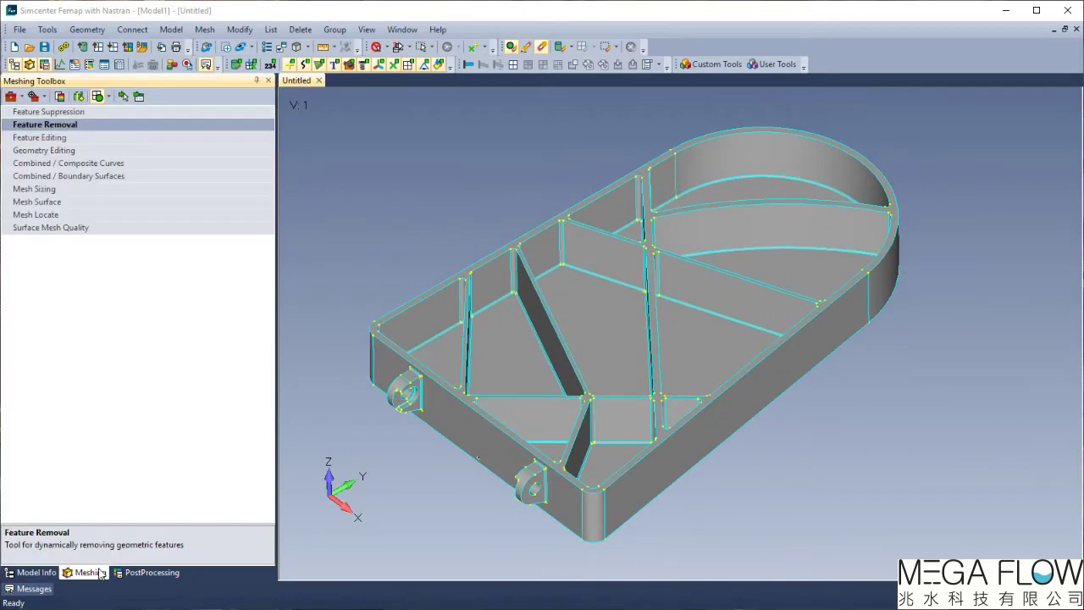
{"action": "left_click", "coordinate": [99, 128]}
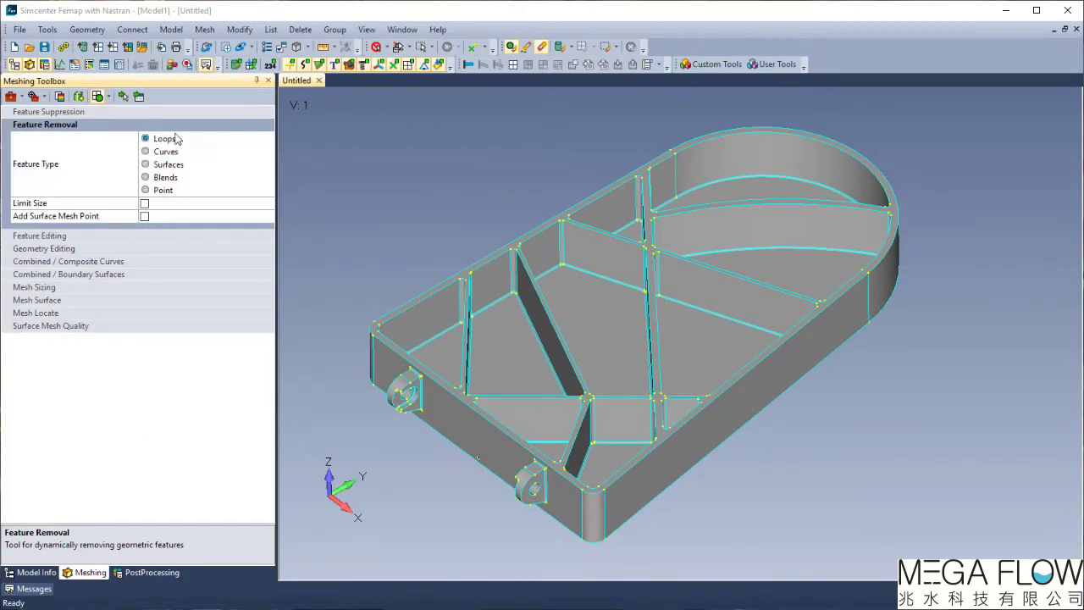
{"action": "left_click", "coordinate": [186, 178]}
{"action": "left_click", "coordinate": [145, 204]}
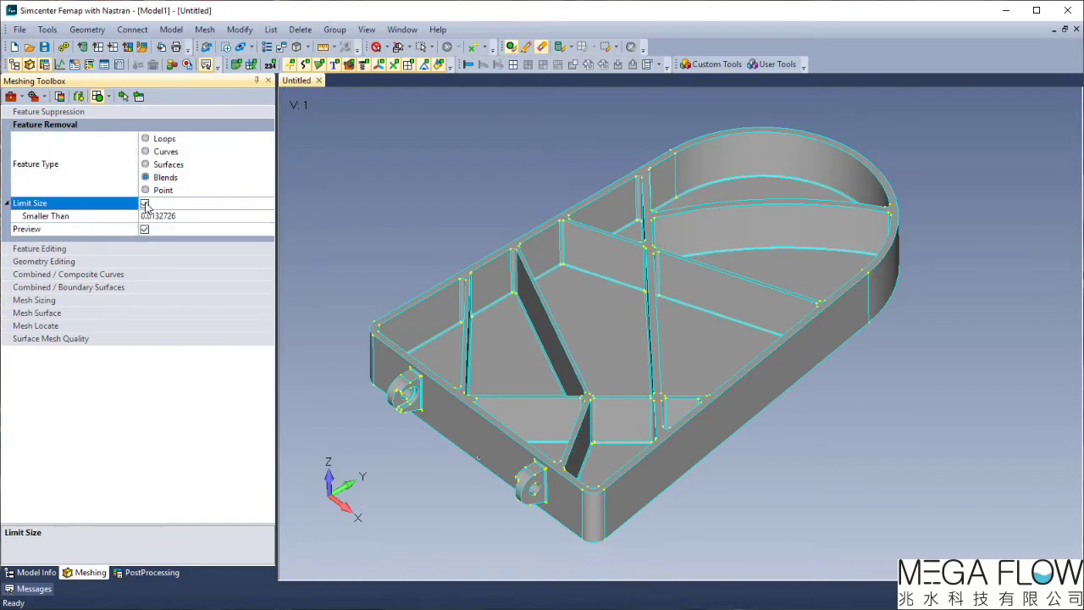
{"action": "left_click", "coordinate": [201, 218]}
{"action": "double_click", "coordinate": [158, 216]}
{"action": "type", "text": "0.125"}
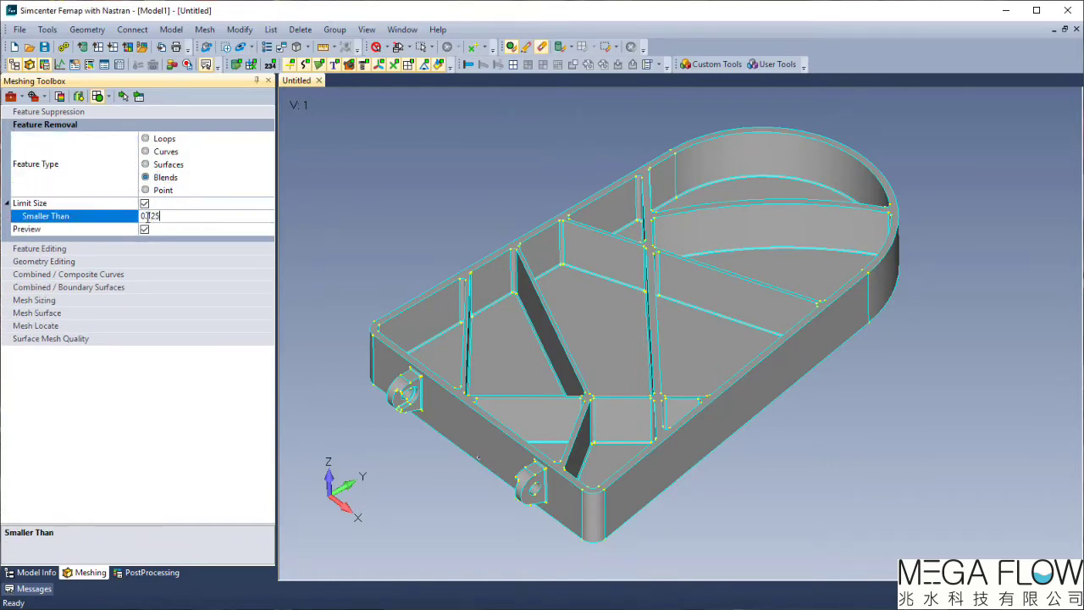
Step: Pick the ribbed solid as the target to preview its small blend surfaces for removal
{"action": "left_click", "coordinate": [125, 97]}
{"action": "left_click", "coordinate": [604, 386]}
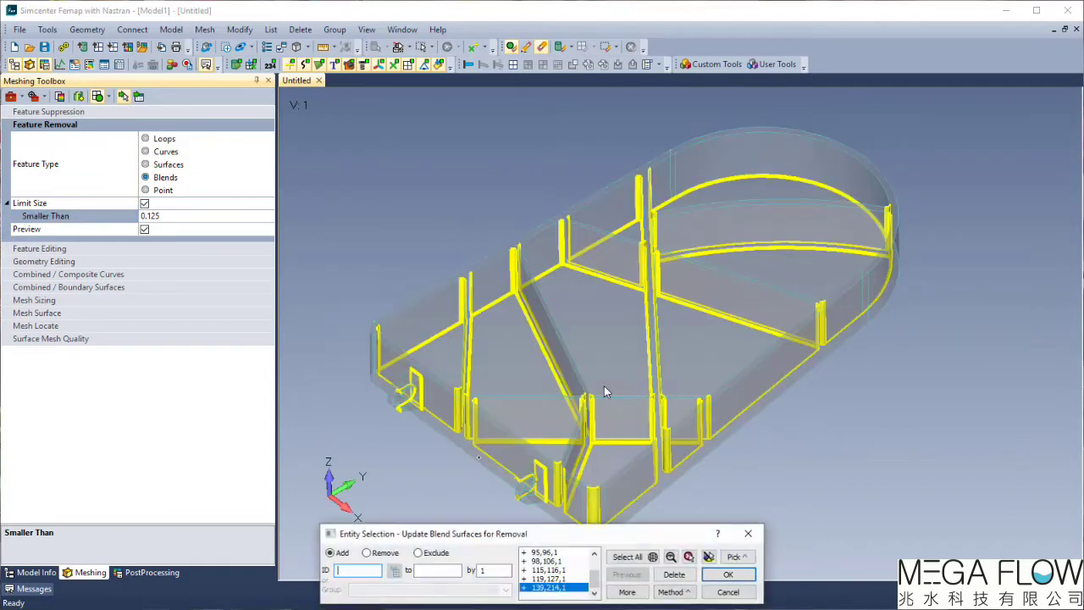
{"action": "scroll", "coordinate": [593, 256], "scroll_direction": "down", "scroll_amount": 2}
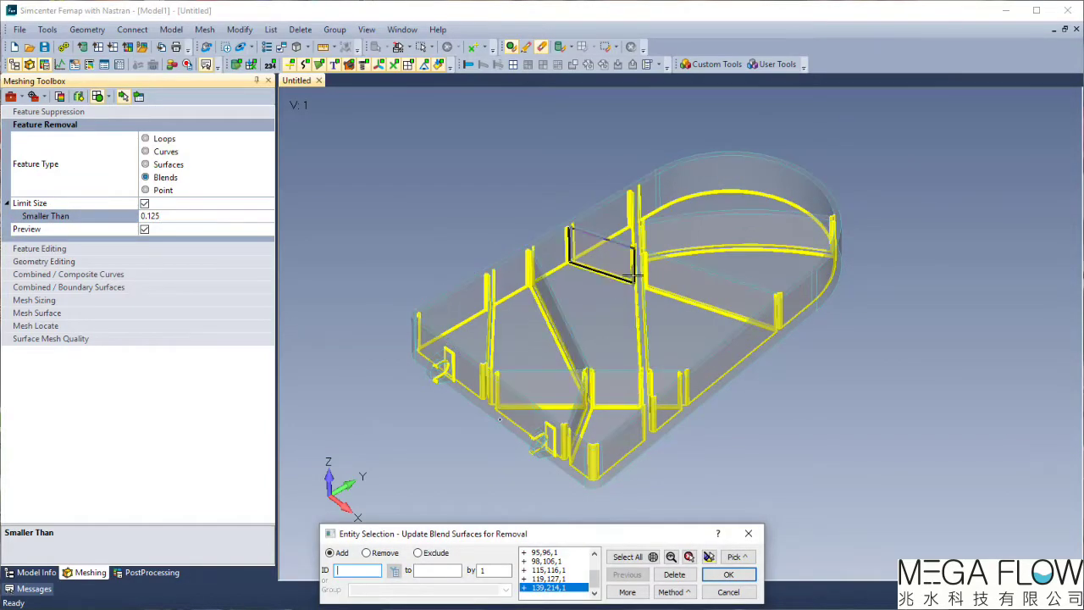
Step: Take the two rounded outer corner blends on the lug side out of the selection and remove the remaining blends
{"action": "left_click", "coordinate": [377, 555]}
{"action": "middle_click_drag", "start_coordinate": [524, 299], "coordinate": [576, 195]}
{"action": "left_click", "coordinate": [401, 348]}
{"action": "scroll", "coordinate": [576, 195], "scroll_direction": "down", "scroll_amount": 3}
{"action": "scroll", "coordinate": [553, 406], "scroll_direction": "up", "scroll_amount": 6}
{"action": "middle_click_drag", "start_coordinate": [535, 503], "coordinate": [598, 248]}
{"action": "left_click", "coordinate": [523, 514]}
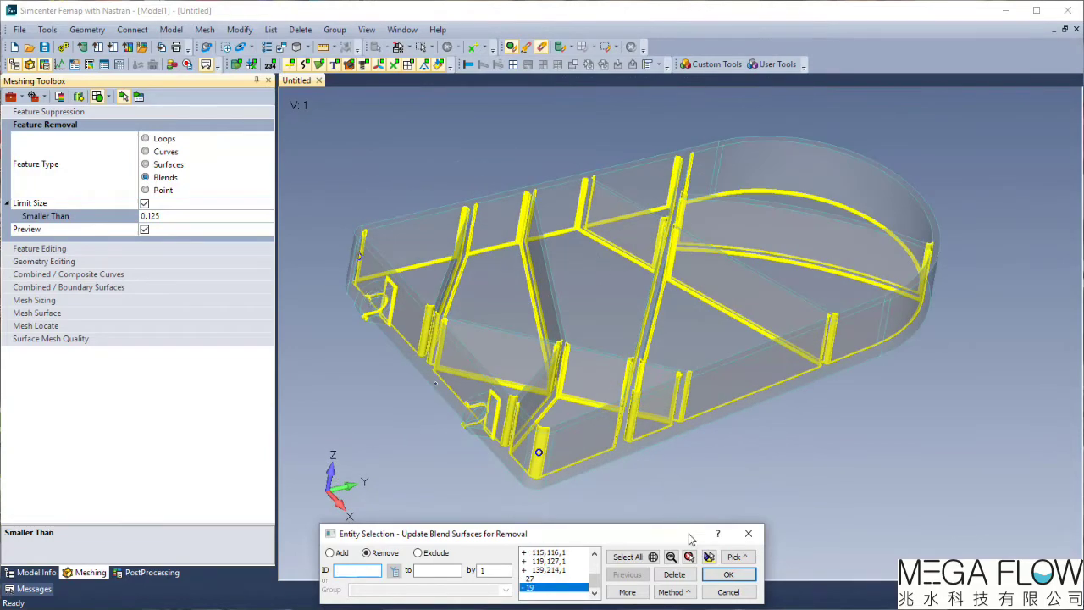
{"action": "left_click", "coordinate": [725, 576]}
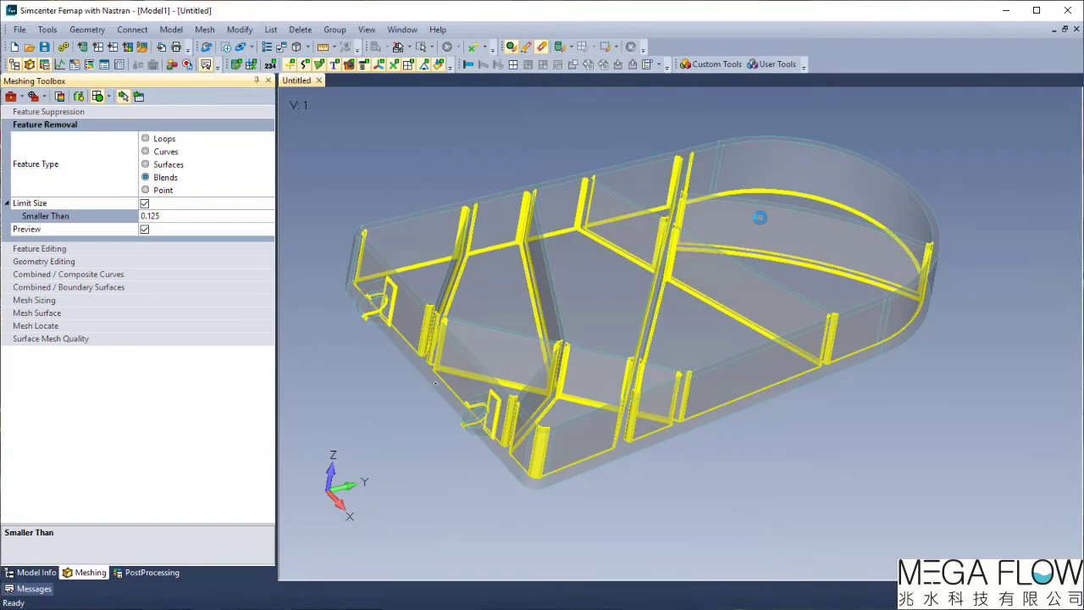
Step: Generate automatic midsurfaces from all surfaces with a target thickness of 0.25 and Overlap Repair off
{"action": "middle_click_drag", "start_coordinate": [694, 271], "coordinate": [718, 279]}
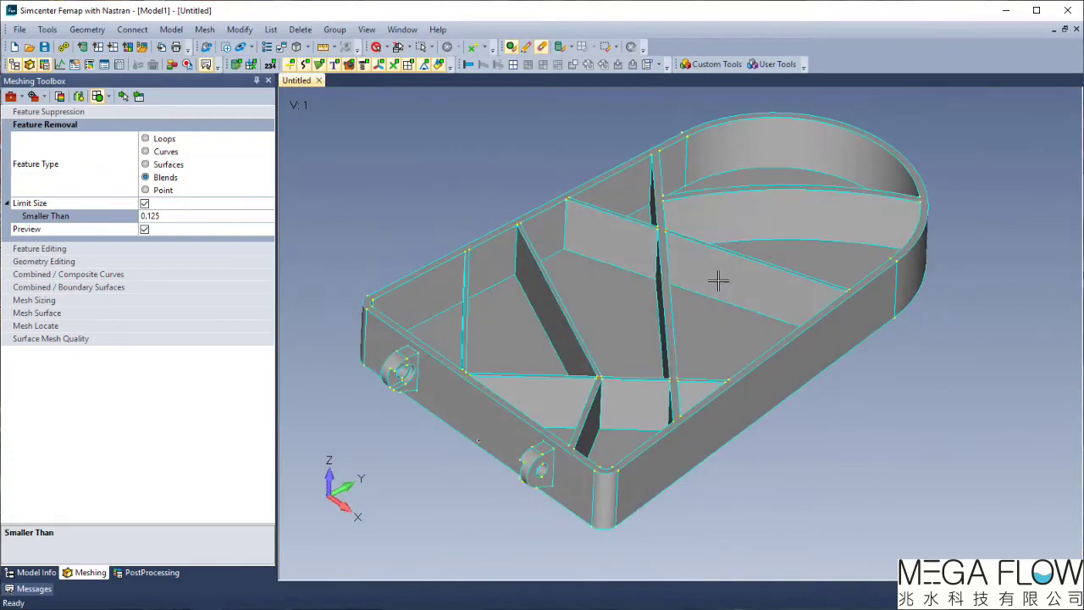
{"action": "left_click", "coordinate": [87, 29]}
{"action": "mouse_move", "coordinate": [160, 198]}
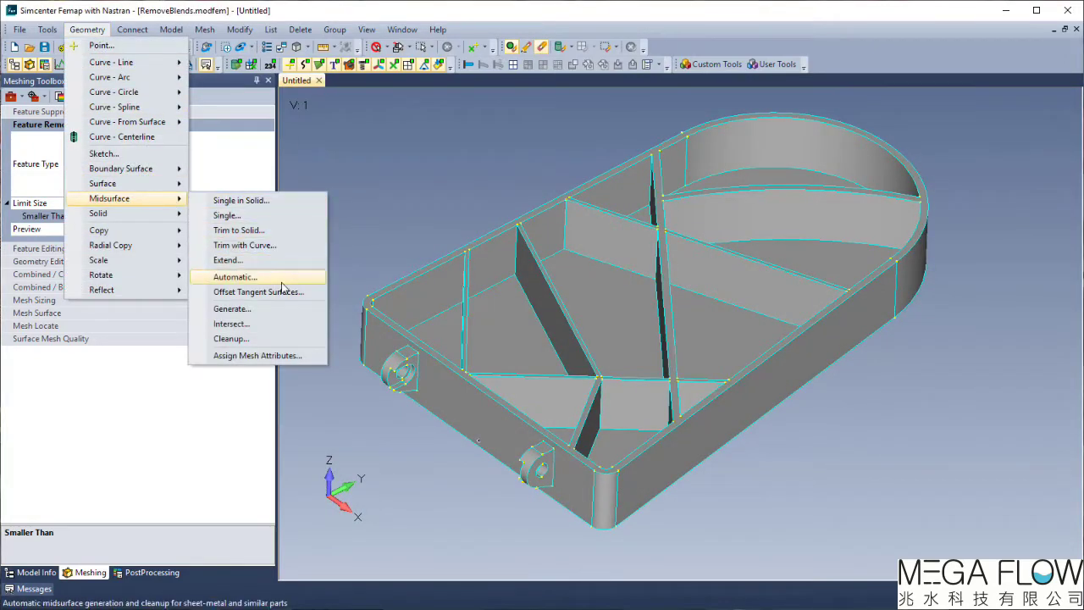
{"action": "left_click", "coordinate": [241, 276]}
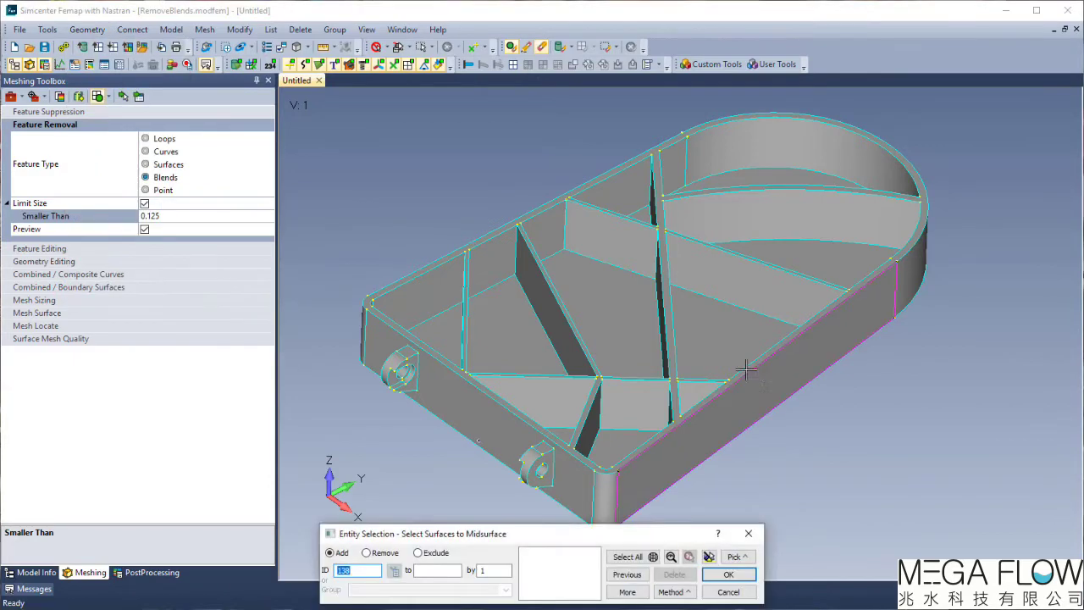
{"action": "left_click", "coordinate": [627, 557]}
{"action": "left_click", "coordinate": [728, 575]}
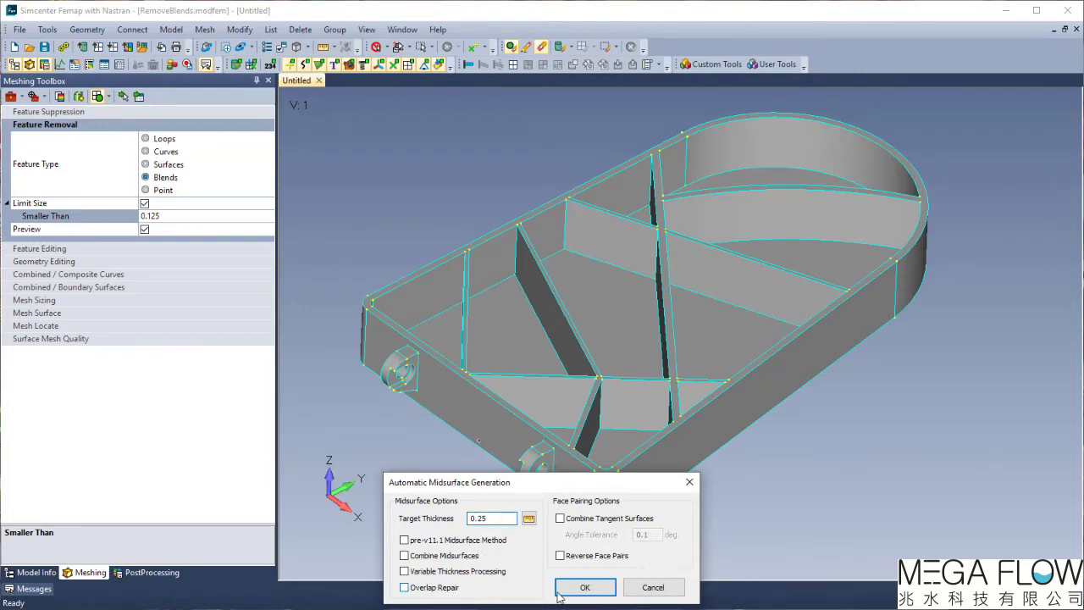
{"action": "left_click", "coordinate": [604, 593]}
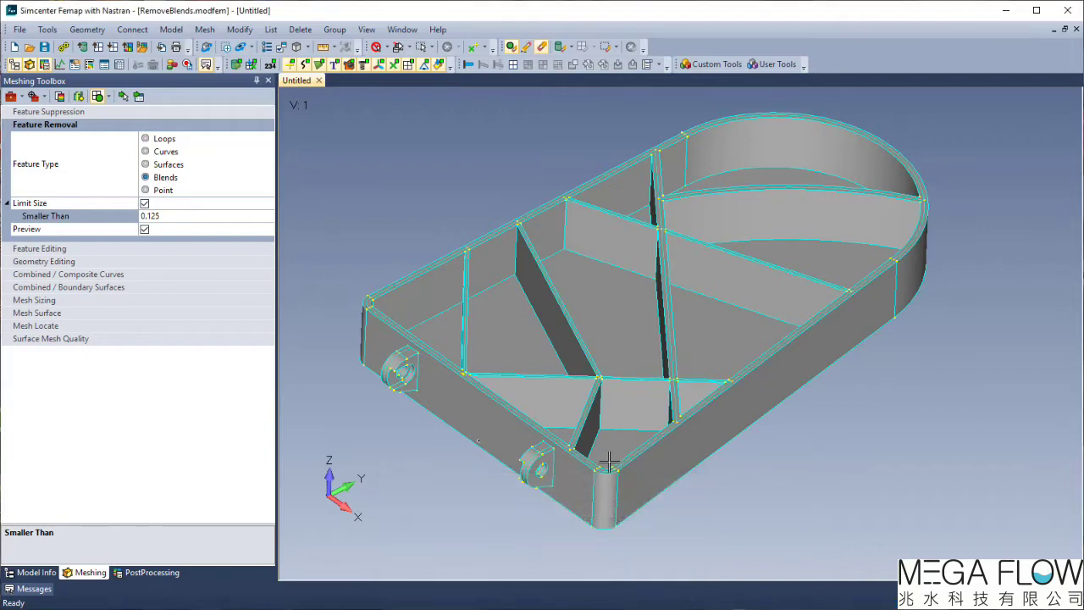
Step: Erase the solid from the display so that only the midsurfaces are shown
{"action": "left_click", "coordinate": [560, 46]}
{"action": "left_click", "coordinate": [629, 430]}
{"action": "key", "text": "Return"}
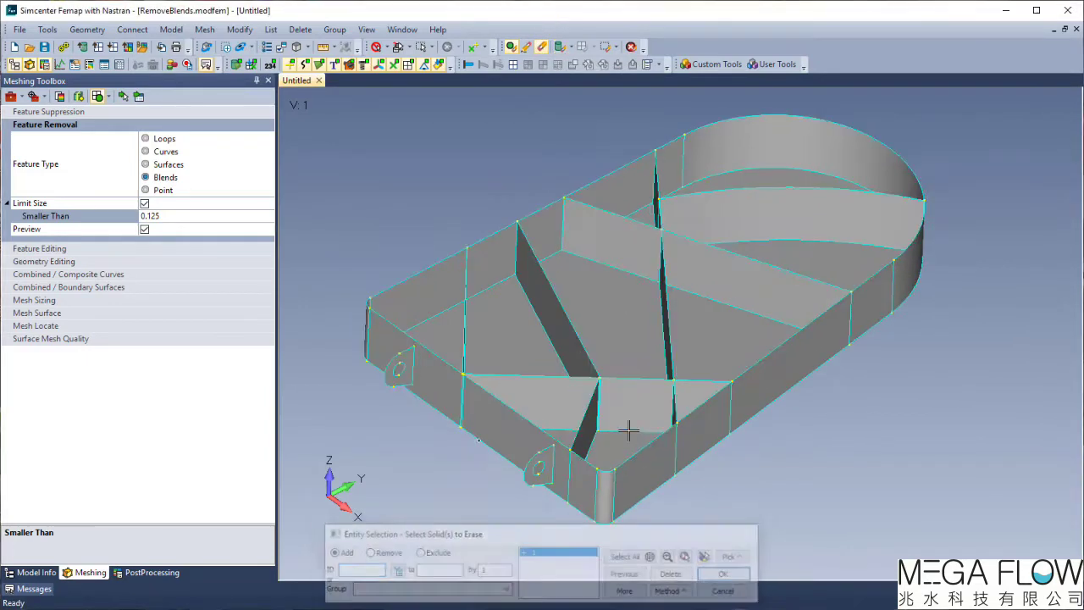
Step: Examine the rib junction near the lug end for overlapping midsurfaces by highlighting the surfaces that meet there
{"action": "scroll", "coordinate": [610, 399], "scroll_direction": "up", "scroll_amount": 10}
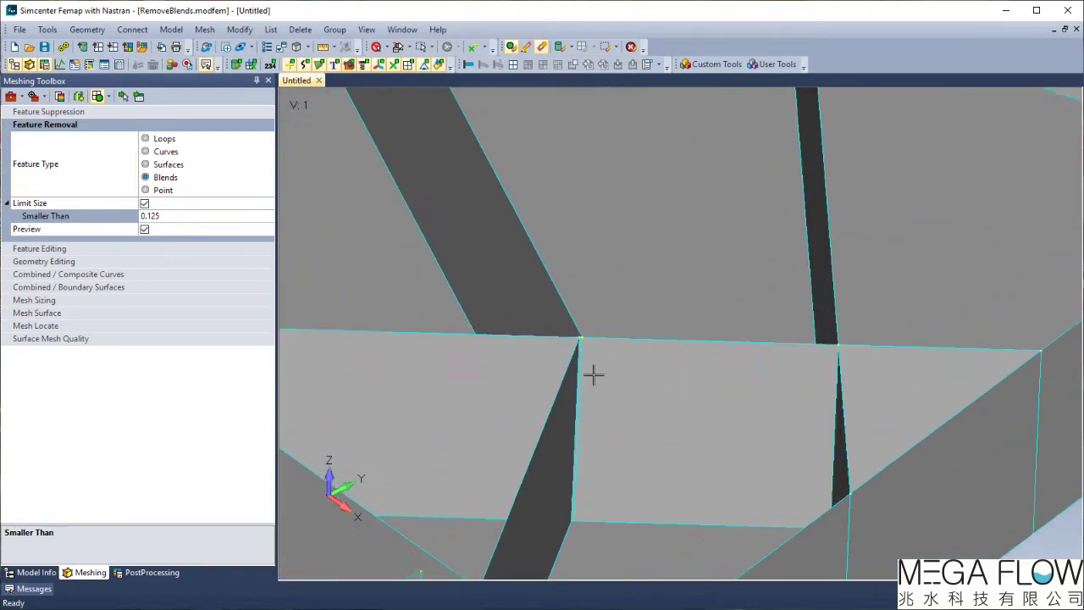
{"action": "scroll", "coordinate": [591, 357], "scroll_direction": "up", "scroll_amount": 5}
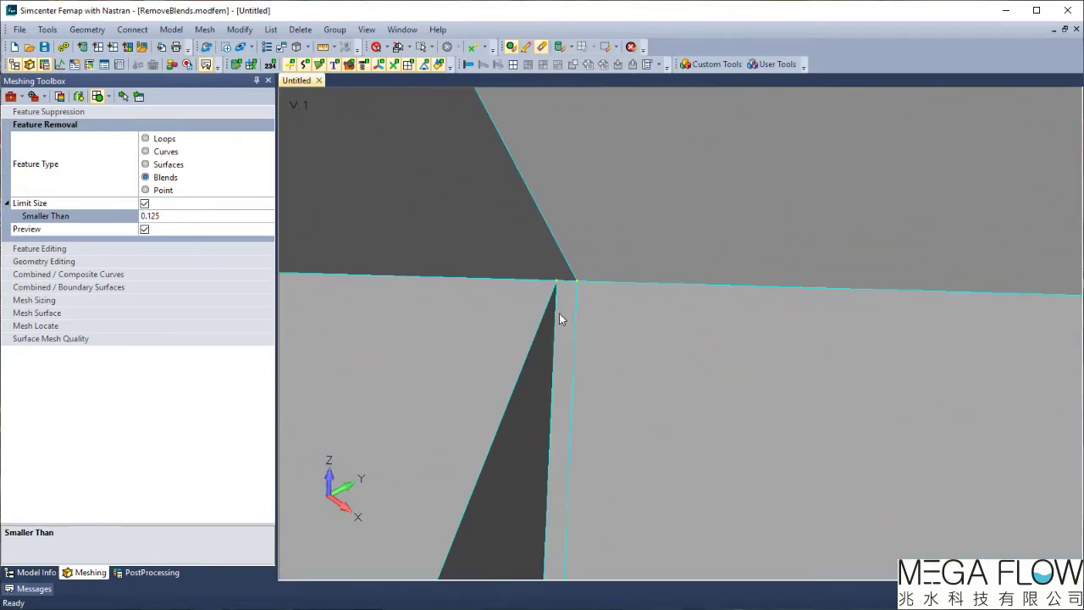
{"action": "middle_click_drag", "start_coordinate": [567, 307], "coordinate": [558, 337]}
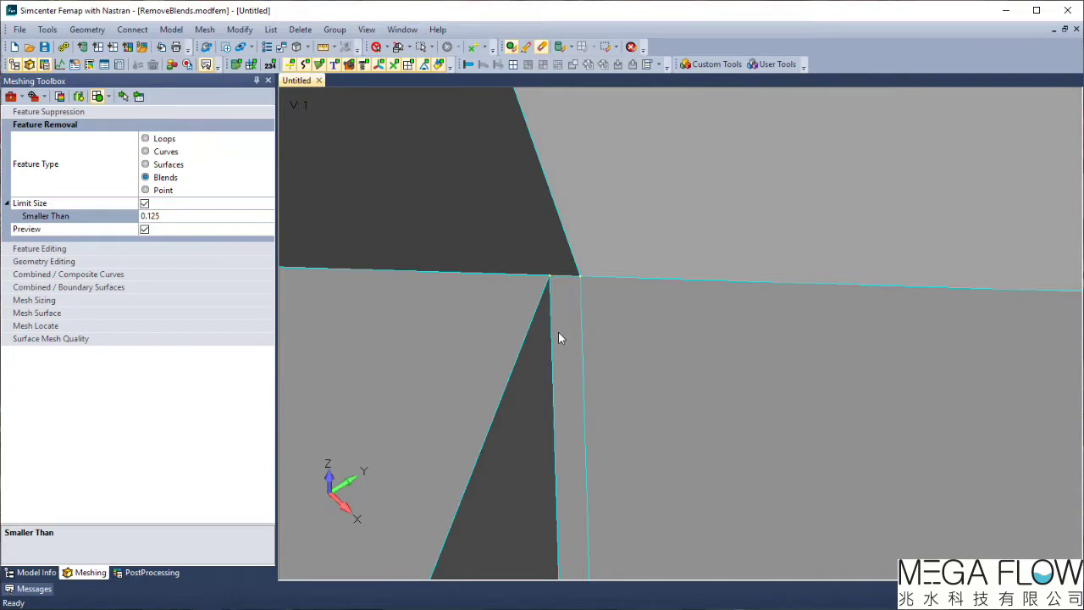
{"action": "left_click", "coordinate": [403, 31]}
{"action": "left_click", "coordinate": [445, 185]}
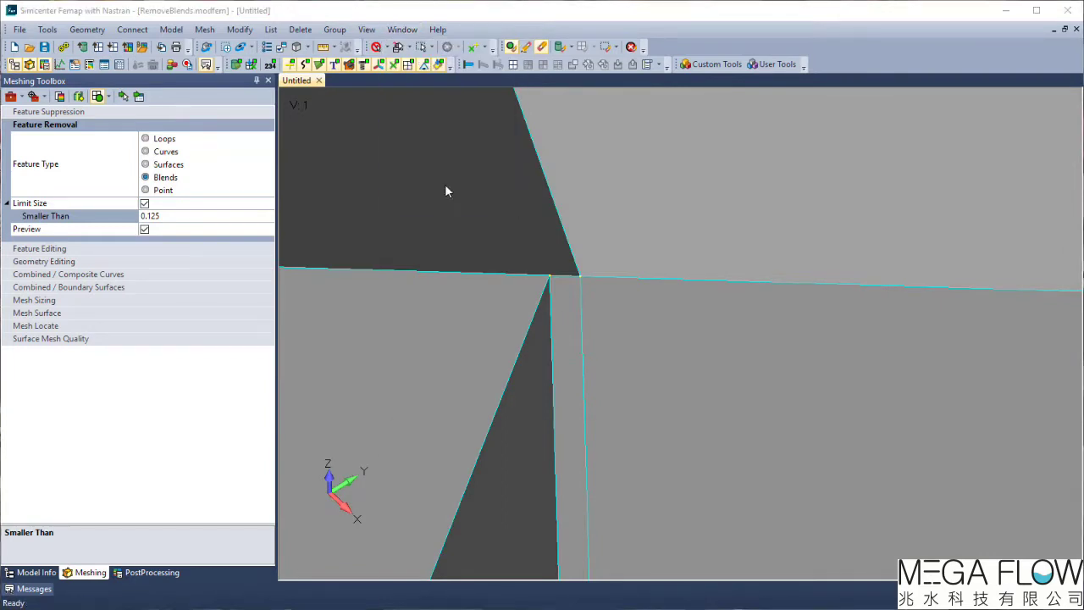
{"action": "left_click", "coordinate": [589, 590]}
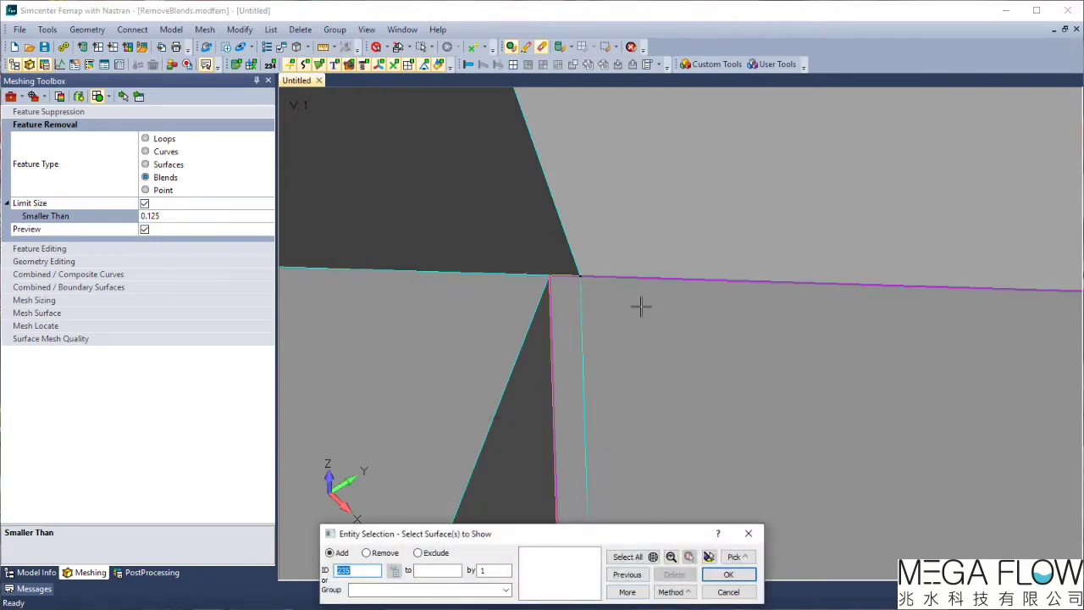
{"action": "left_click", "coordinate": [506, 296]}
{"action": "left_click", "coordinate": [706, 559]}
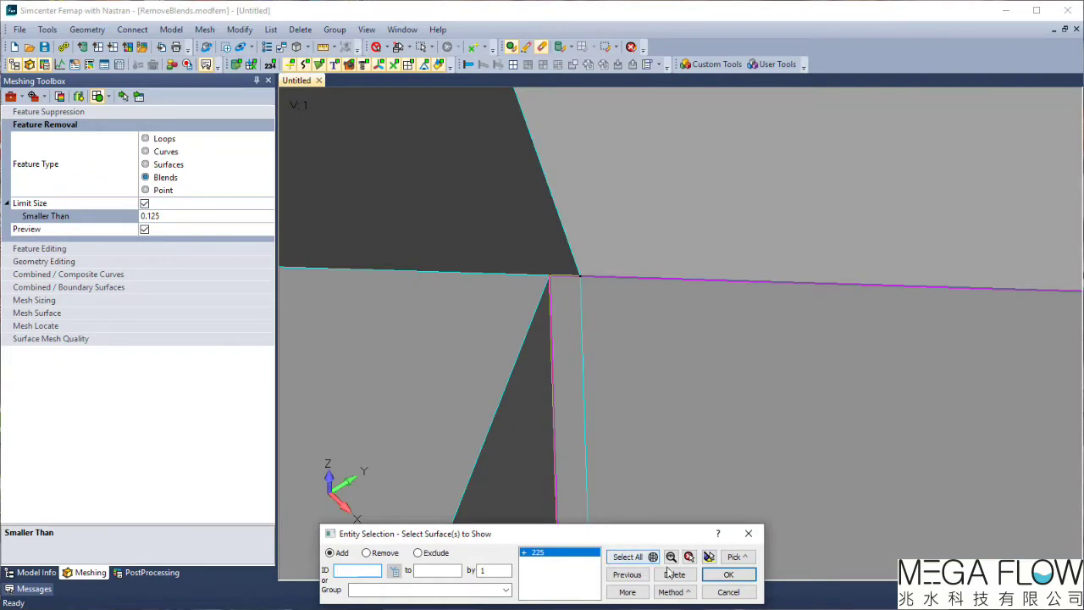
{"action": "left_click", "coordinate": [709, 559]}
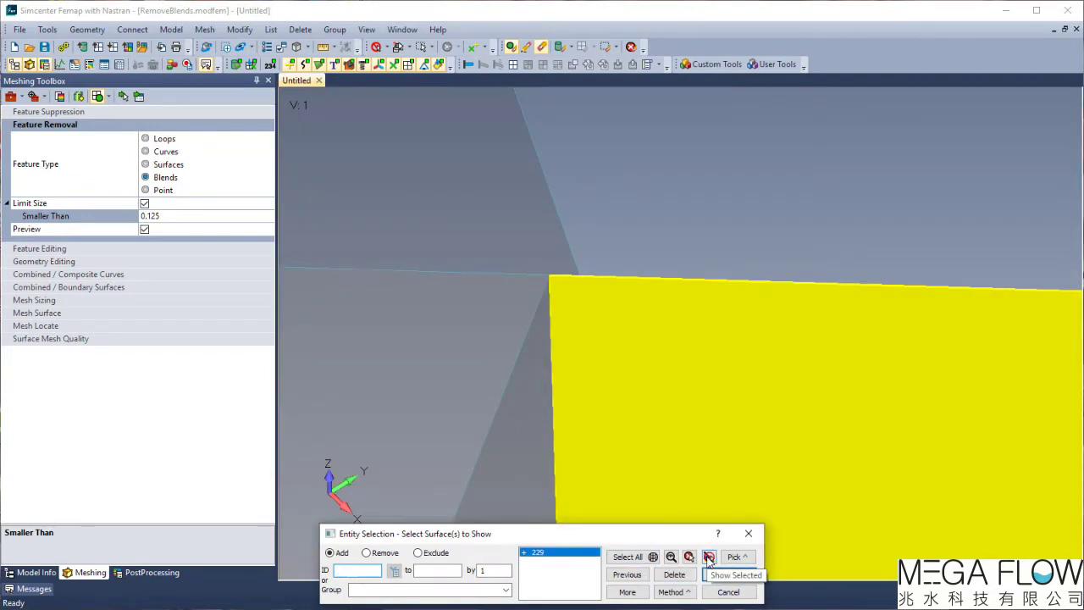
{"action": "left_click", "coordinate": [693, 575]}
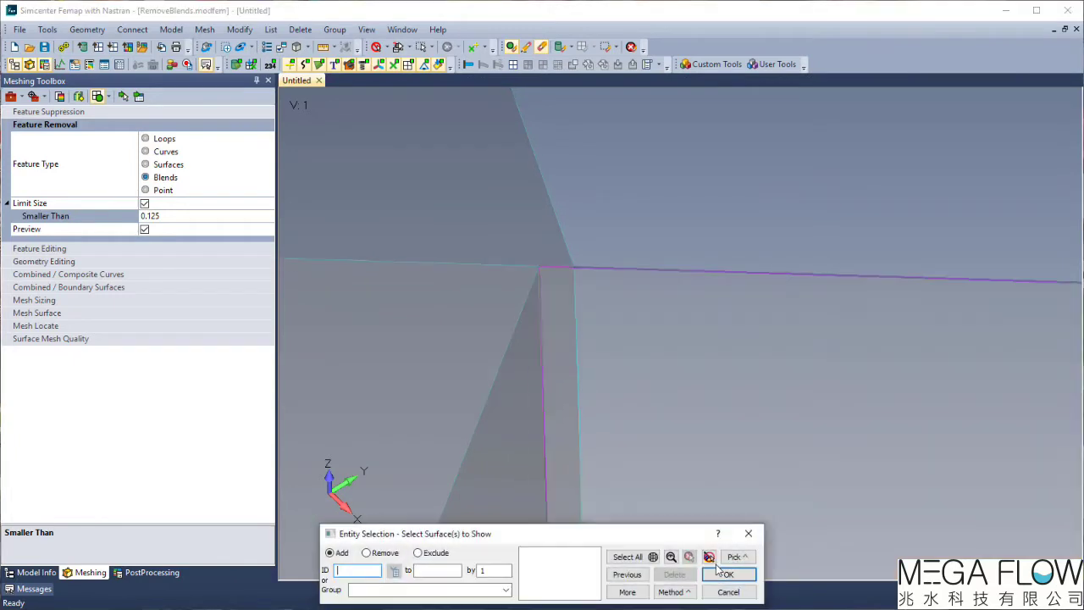
{"action": "left_click", "coordinate": [730, 592]}
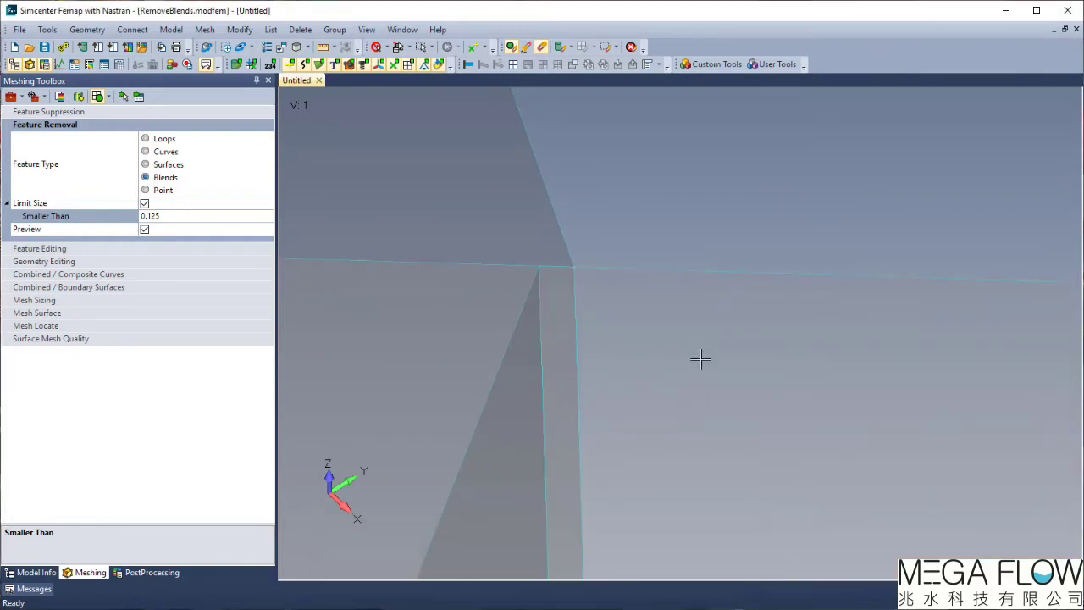
Step: Undo the midsurface generation to bring back the solid without blends
{"action": "left_click", "coordinate": [58, 32]}
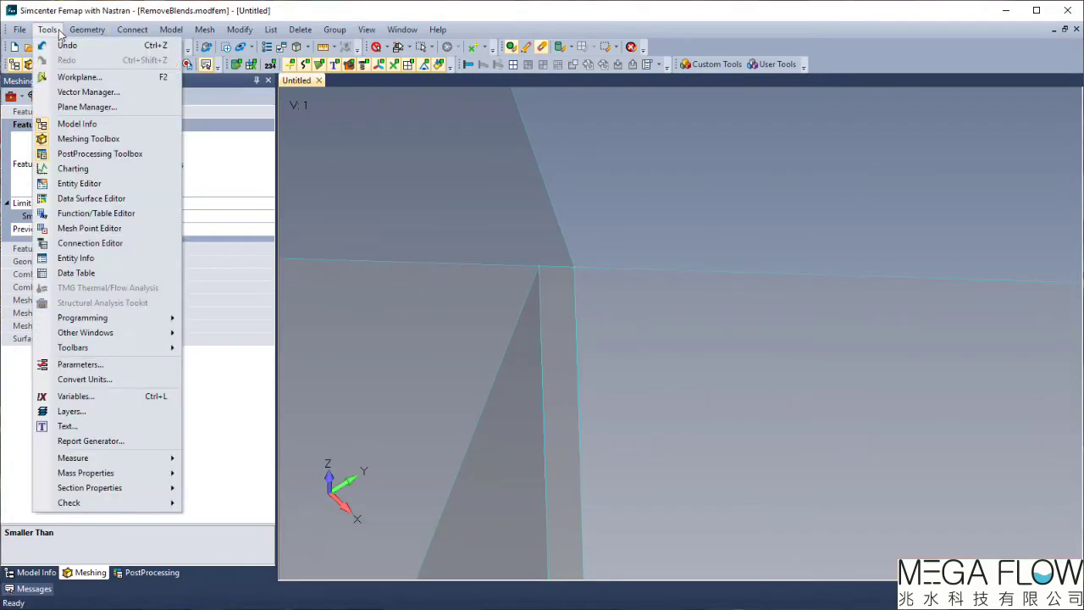
{"action": "left_click", "coordinate": [66, 45]}
{"action": "left_click", "coordinate": [48, 29]}
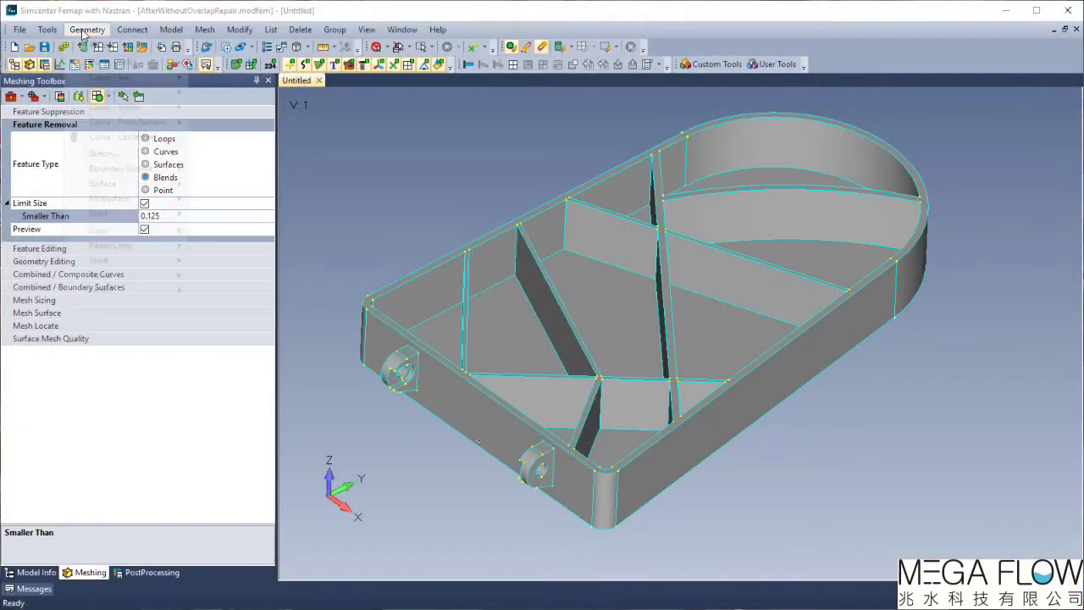
Step: Generate automatic midsurfaces from all surfaces again with a target thickness of 0.25 and Overlap Repair enabled
{"action": "left_click", "coordinate": [87, 28]}
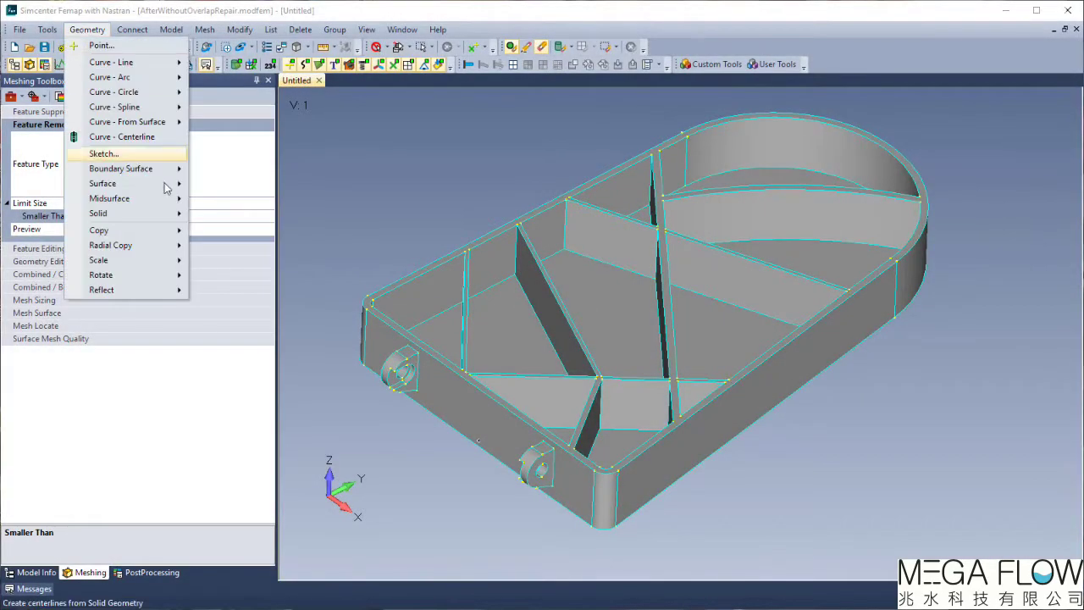
{"action": "mouse_move", "coordinate": [176, 201]}
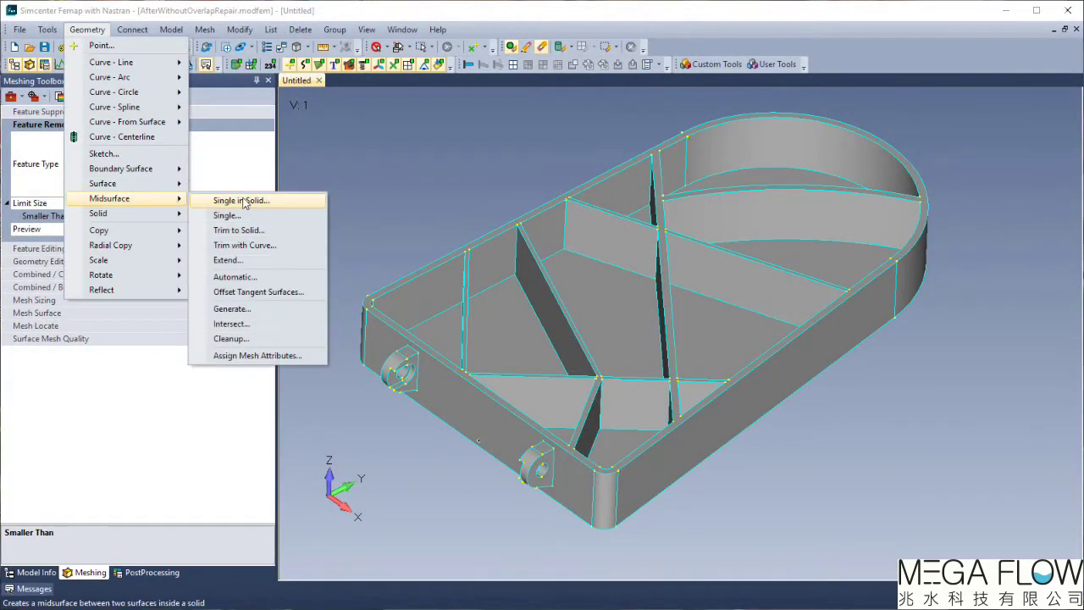
{"action": "left_click", "coordinate": [285, 279]}
{"action": "left_click", "coordinate": [628, 556]}
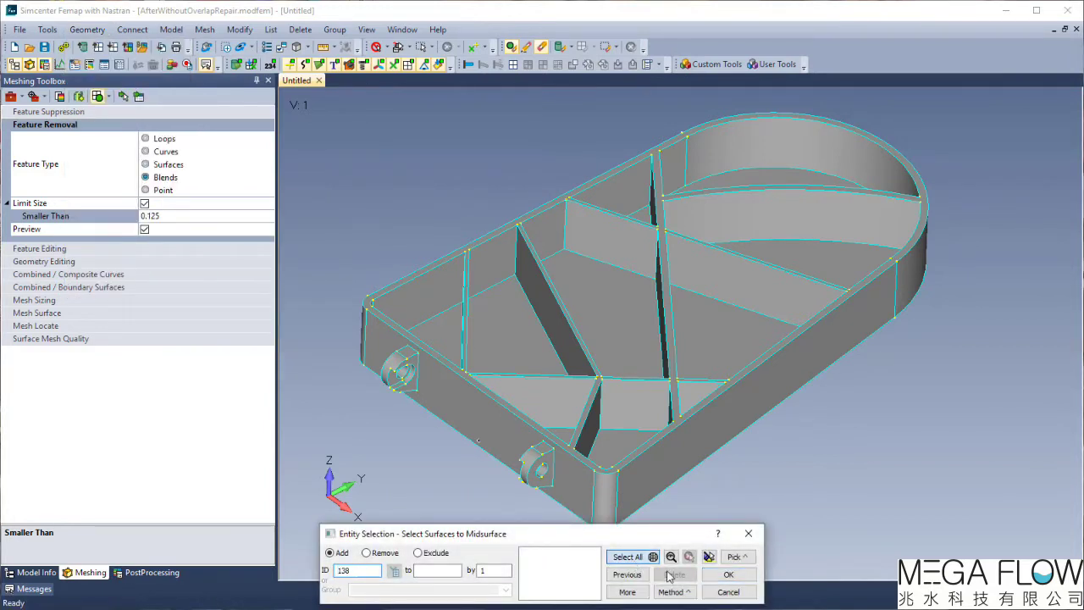
{"action": "left_click", "coordinate": [726, 575]}
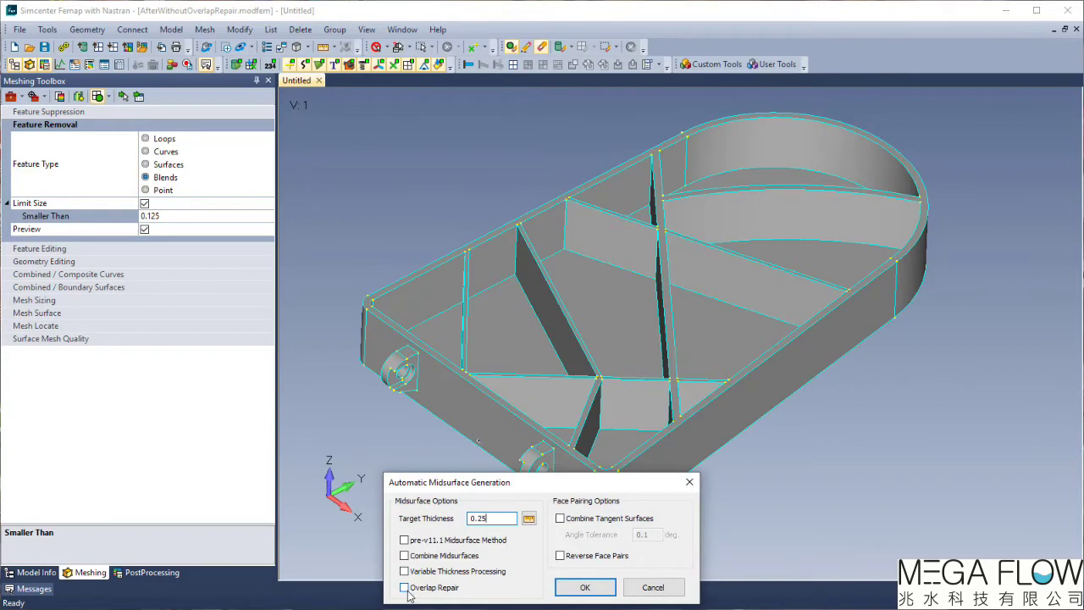
{"action": "left_click", "coordinate": [582, 587]}
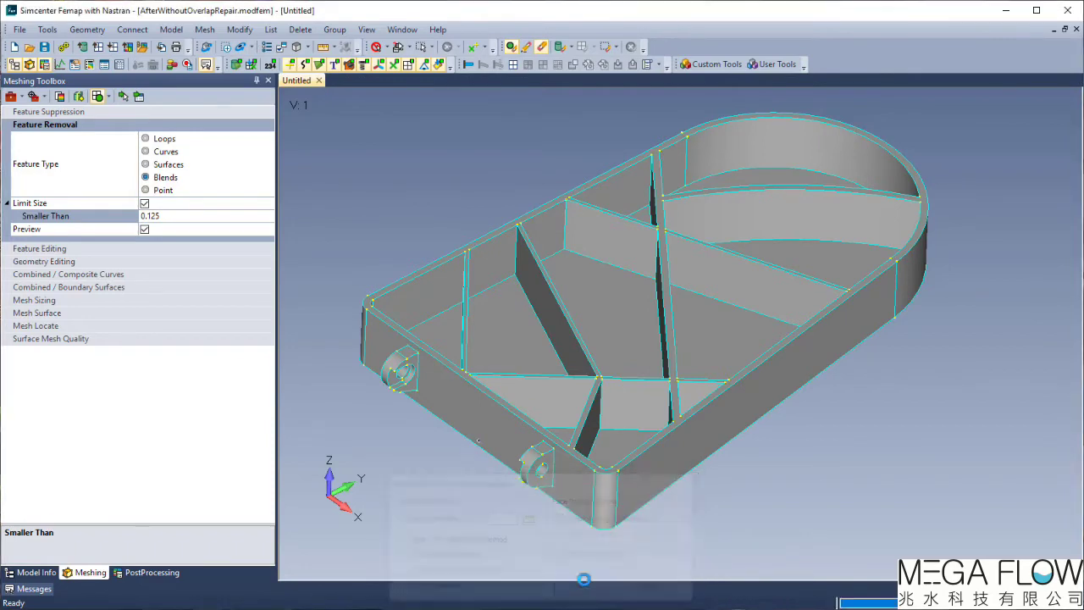
Step: Hide the original solid to isolate the newly generated midsurfaces
{"action": "left_click", "coordinate": [561, 48]}
{"action": "left_click", "coordinate": [644, 400]}
{"action": "key", "text": "Return"}
Step: Examine the rib junction near the lug end by highlighting the midsurface that runs into it from the lug side
{"action": "scroll", "coordinate": [604, 404], "scroll_direction": "up", "scroll_amount": 5}
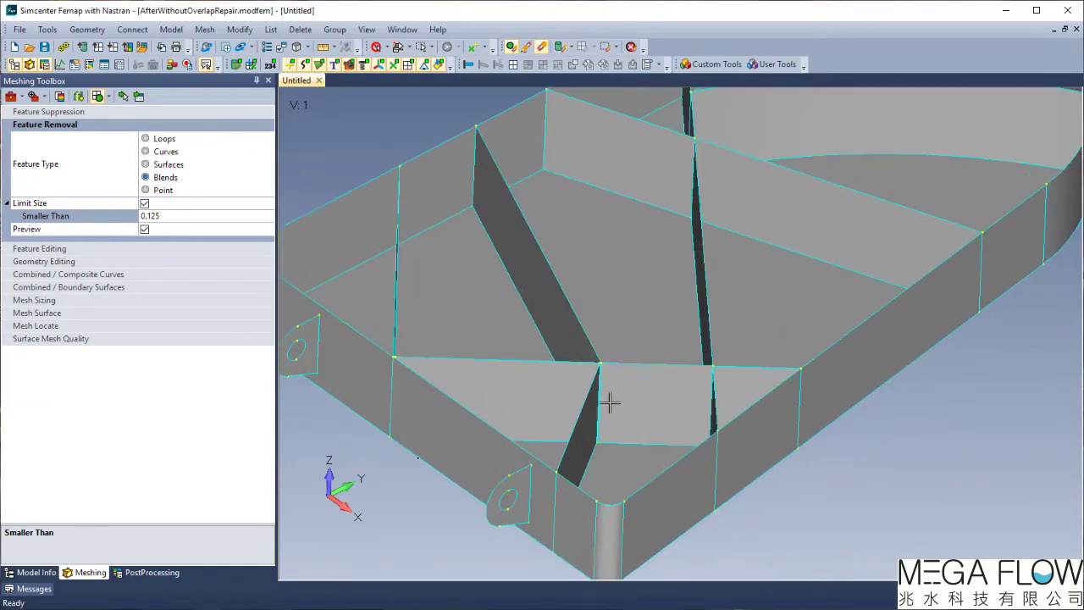
{"action": "scroll", "coordinate": [606, 382], "scroll_direction": "up", "scroll_amount": 5}
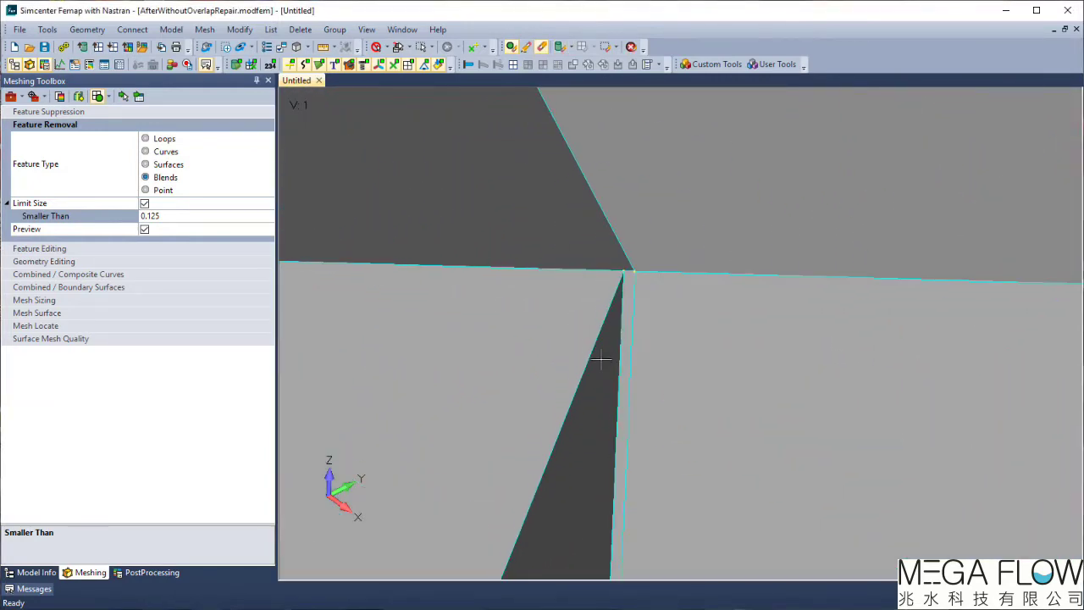
{"action": "scroll", "coordinate": [627, 312], "scroll_direction": "up", "scroll_amount": 1}
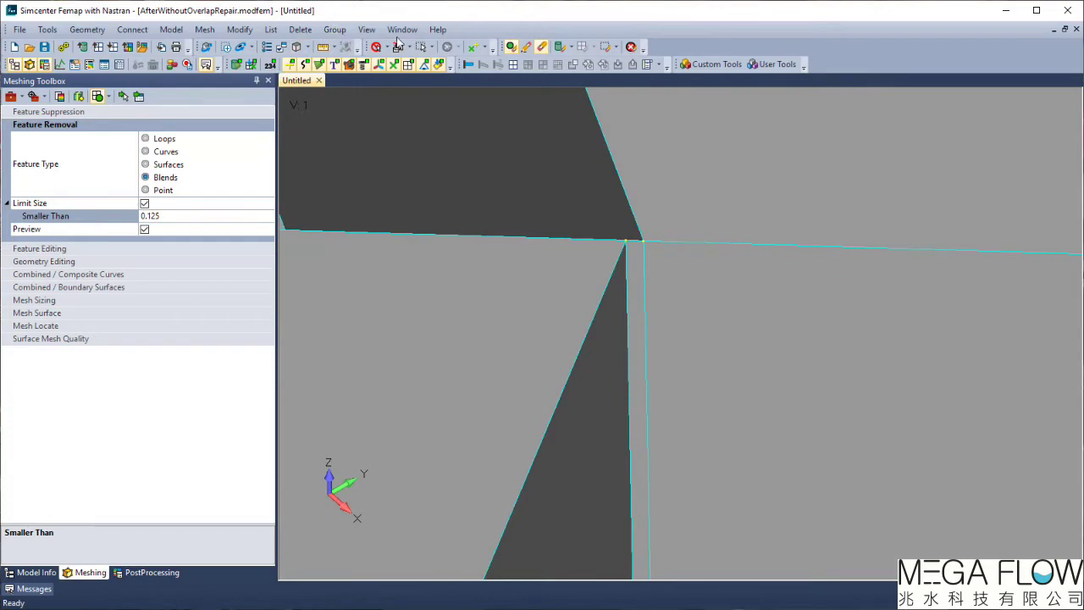
{"action": "left_click", "coordinate": [407, 31]}
{"action": "left_click", "coordinate": [447, 185]}
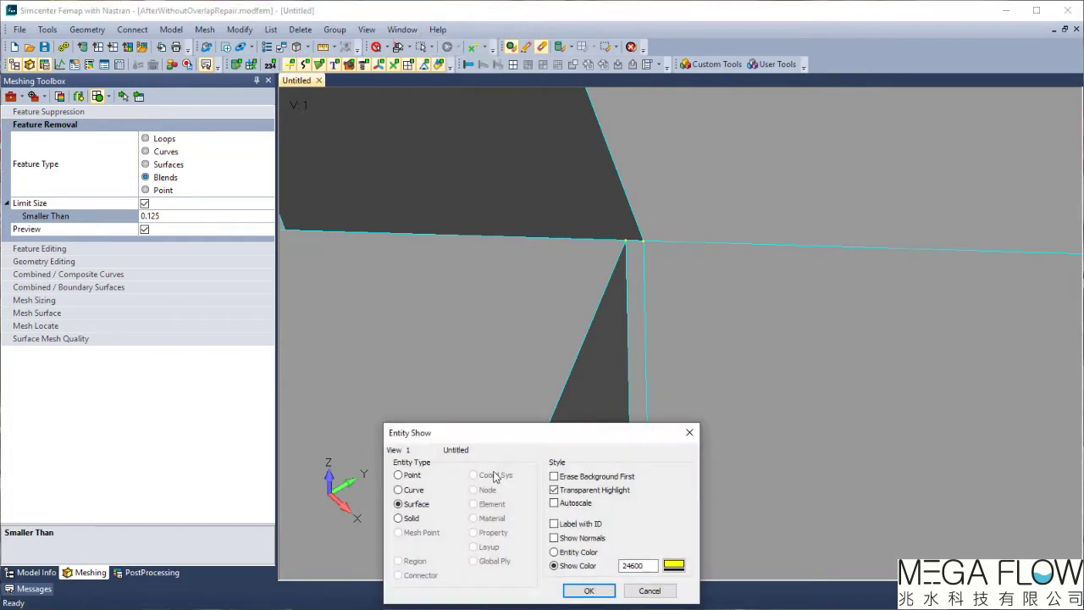
{"action": "left_click", "coordinate": [580, 590]}
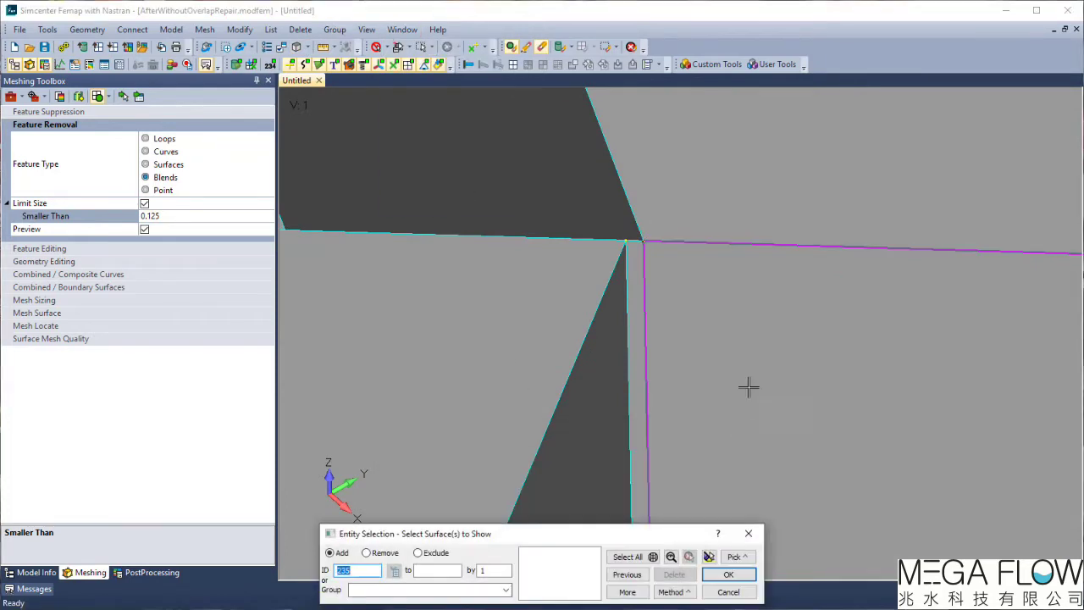
{"action": "left_click", "coordinate": [591, 250]}
{"action": "left_click", "coordinate": [708, 557]}
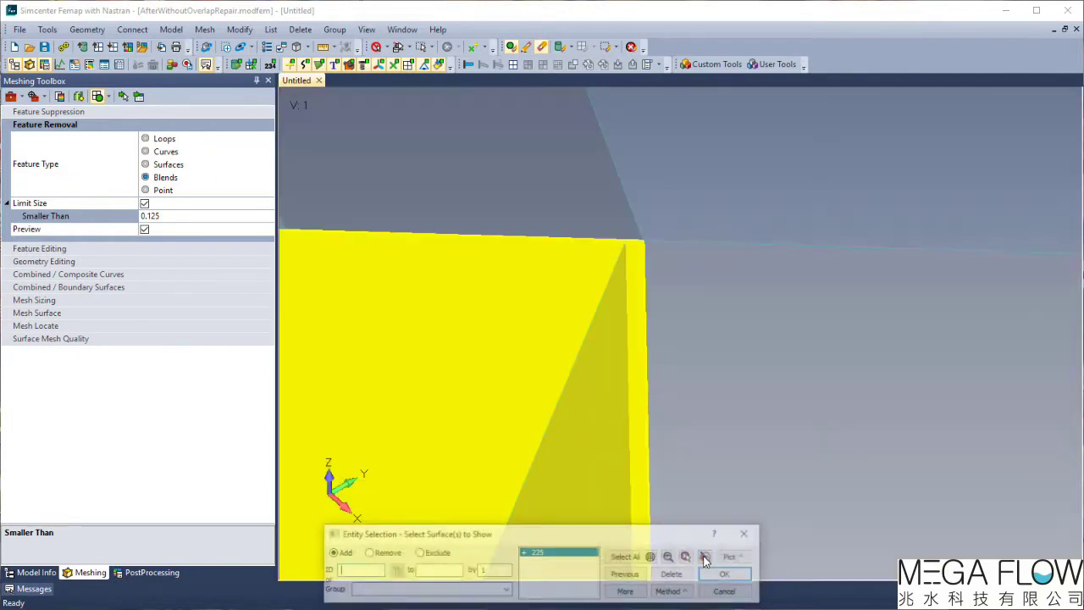
Step: Highlight the adjoining midsurface across the rib junction for comparison, and close the surface display selection
{"action": "left_click", "coordinate": [676, 574]}
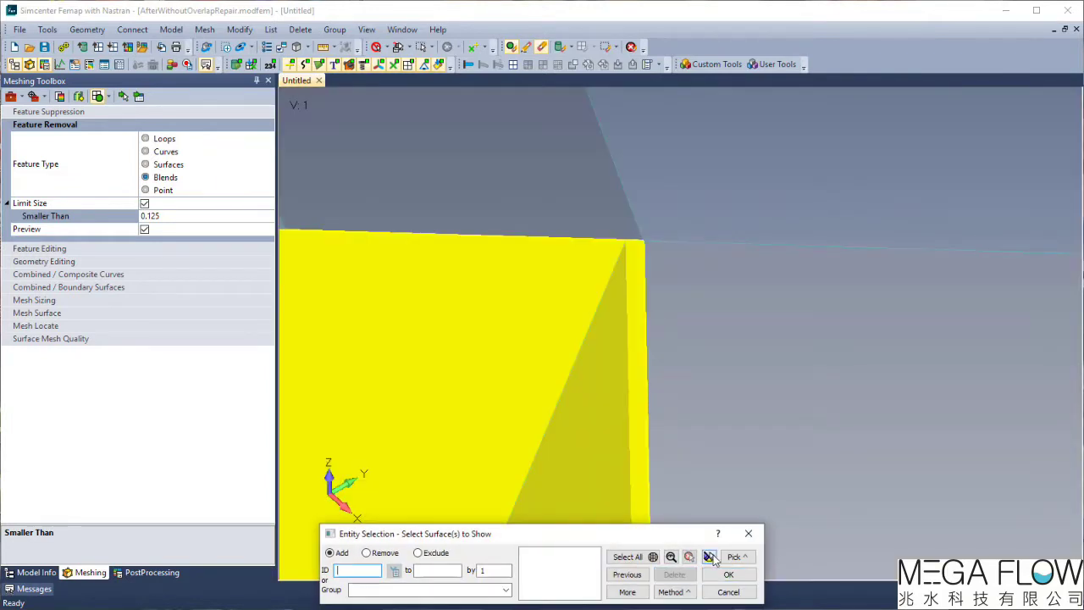
{"action": "left_click", "coordinate": [733, 302]}
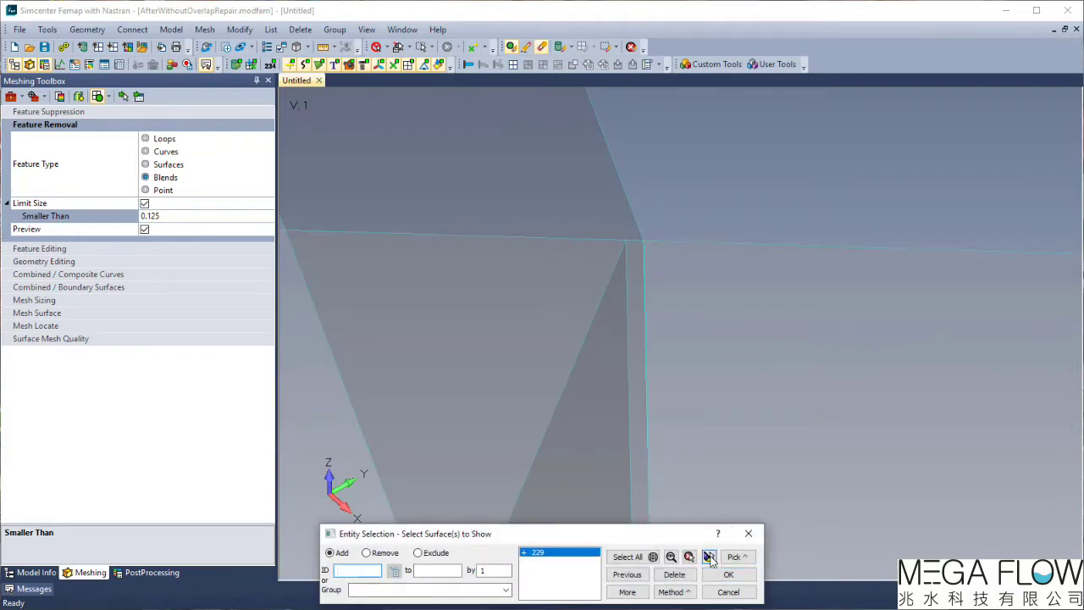
{"action": "left_click", "coordinate": [709, 557]}
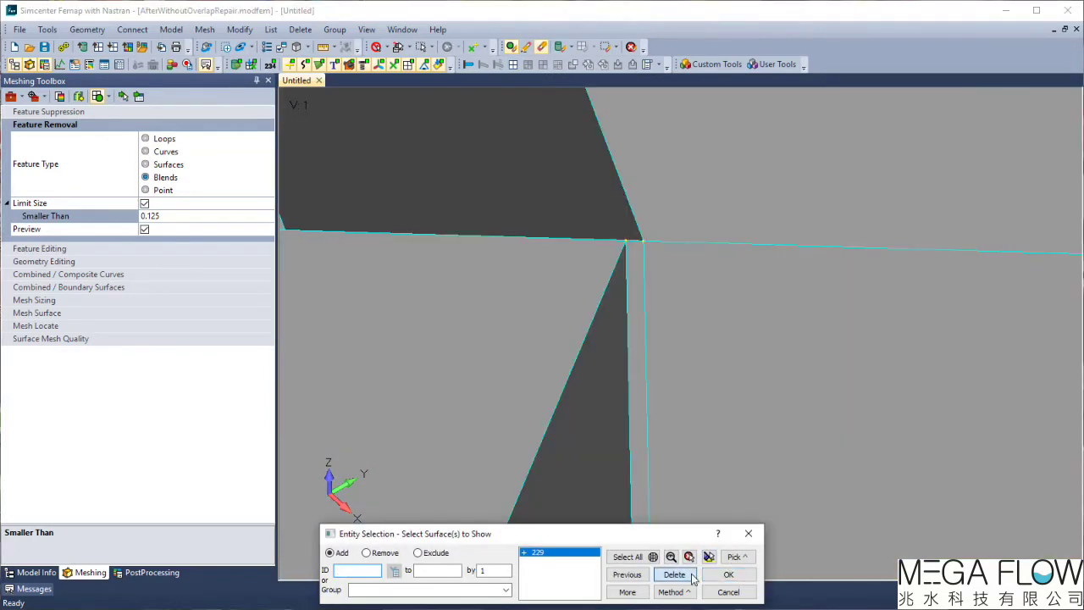
{"action": "left_click", "coordinate": [688, 575]}
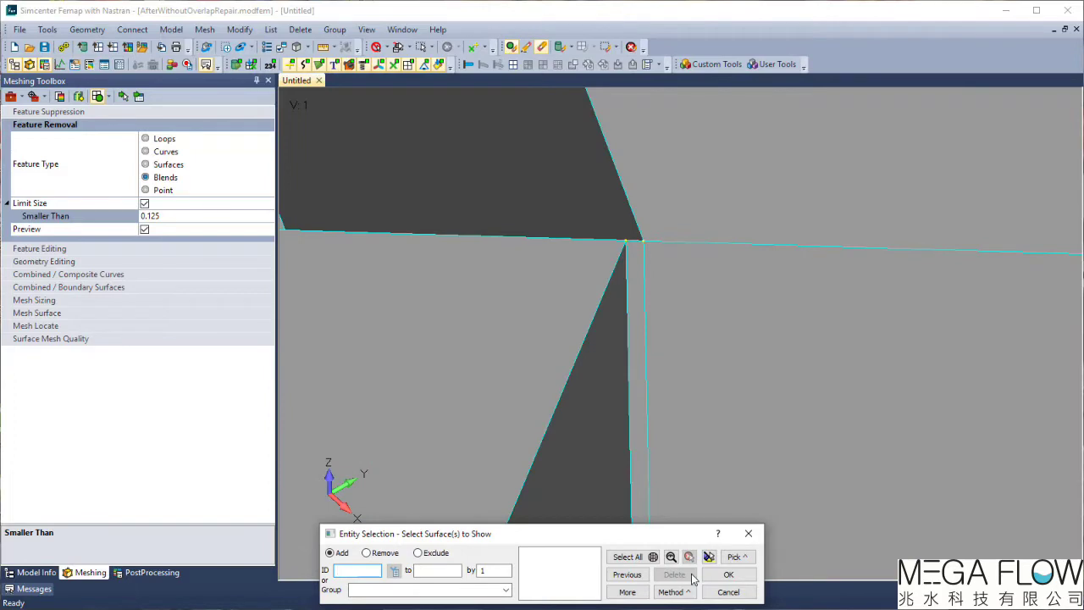
{"action": "left_click", "coordinate": [720, 593]}
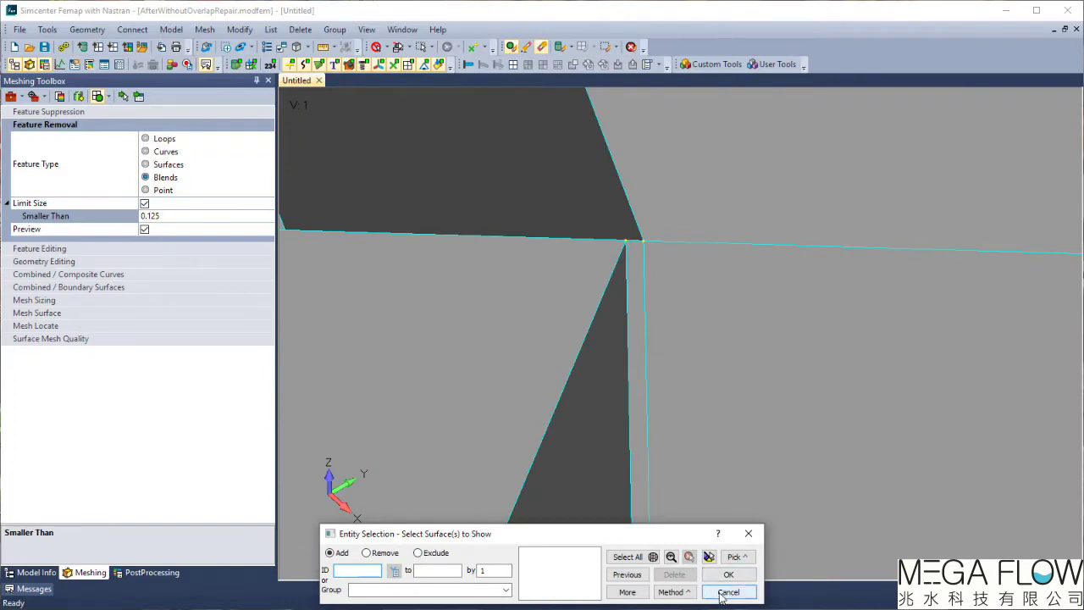
{"action": "left_click", "coordinate": [725, 593]}
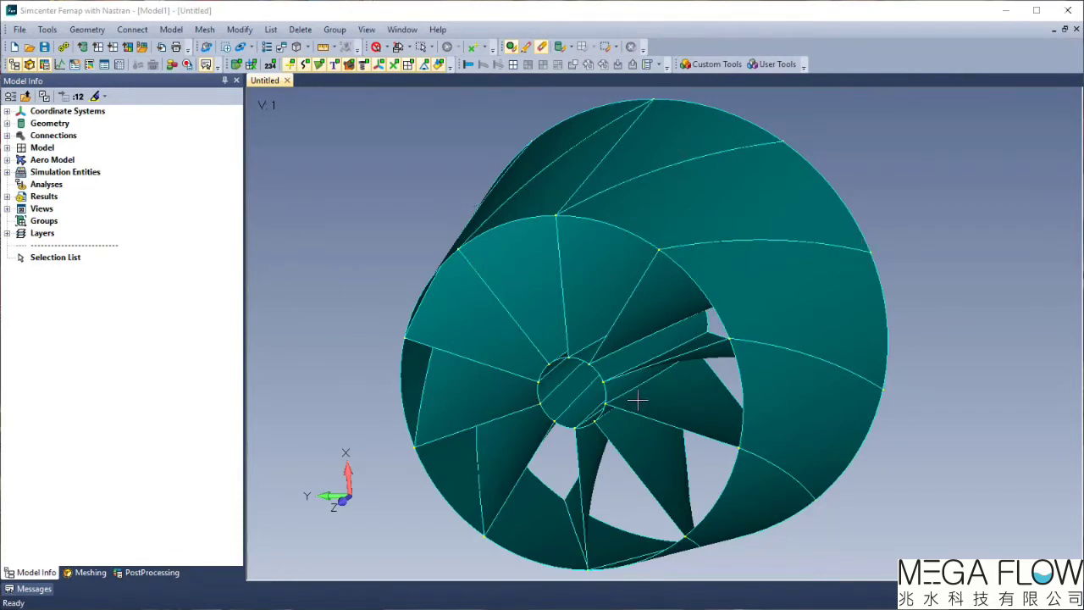
Step: Isolate the outer conical shell and central hub to inspect their undivided surfaces, and show all the geometry again
{"action": "left_click", "coordinate": [7, 123]}
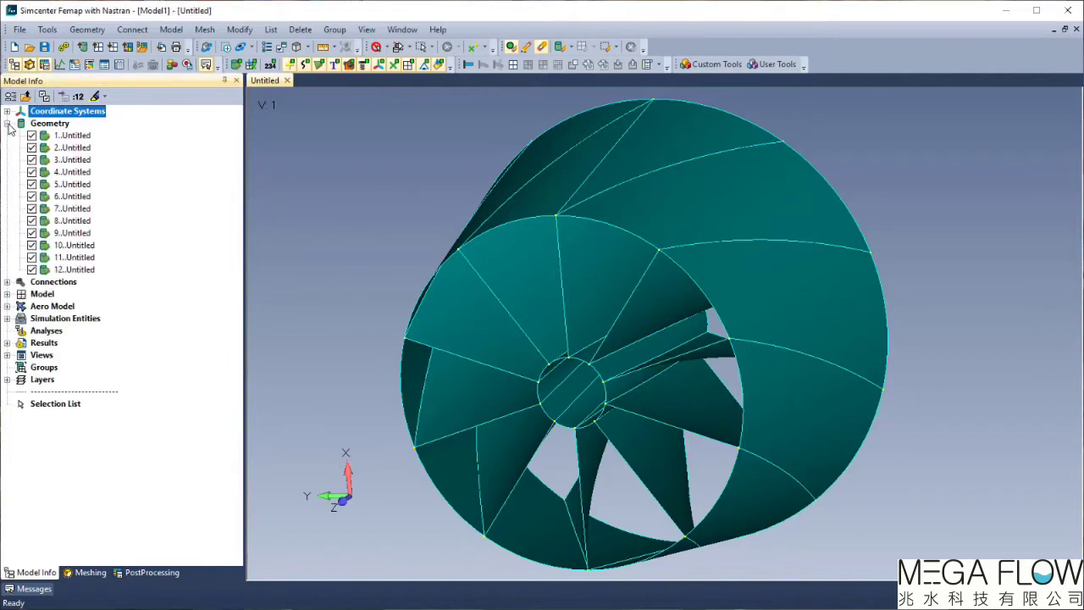
{"action": "left_click", "coordinate": [71, 137]}
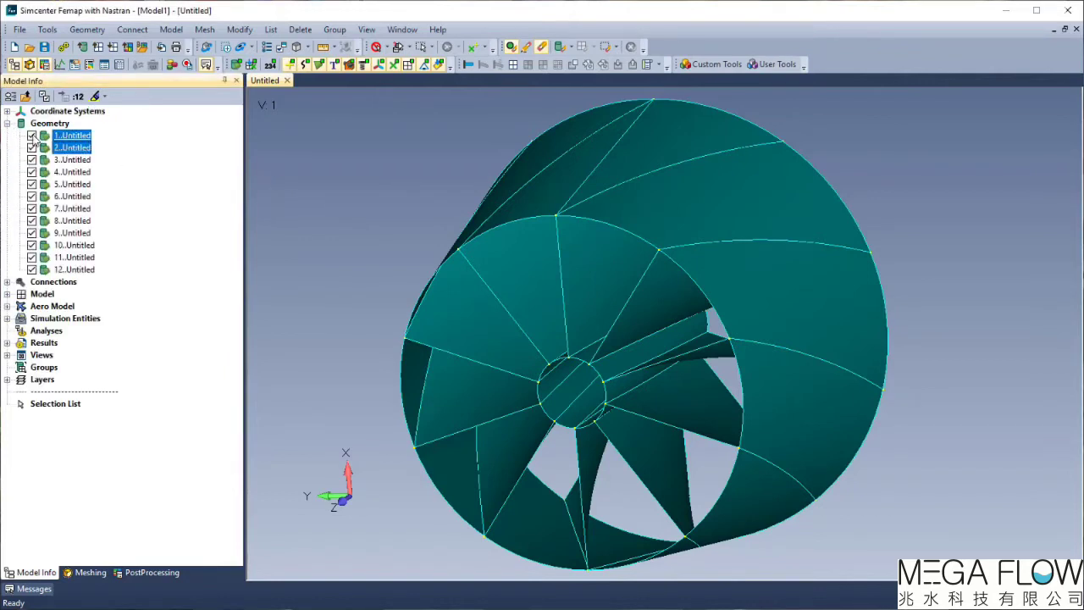
{"action": "right_click", "coordinate": [35, 137]}
{"action": "left_click", "coordinate": [136, 145]}
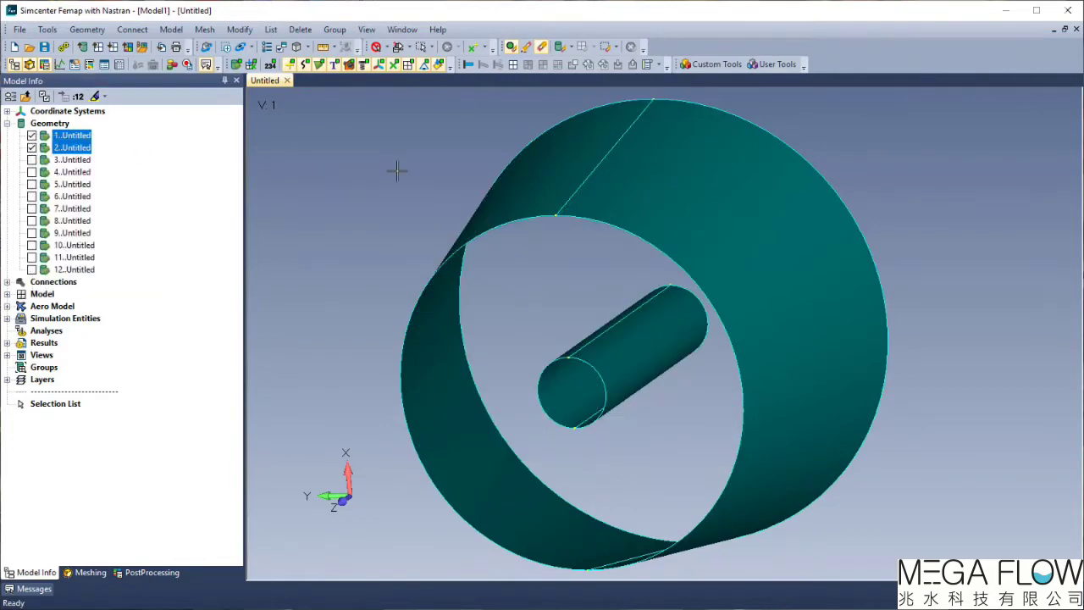
{"action": "mouse_move", "coordinate": [709, 230]}
{"action": "middle_mouse_down"}
{"action": "mouse_move", "coordinate": [624, 235]}
{"action": "mouse_move", "coordinate": [807, 237]}
{"action": "mouse_move", "coordinate": [723, 235]}
{"action": "mouse_move", "coordinate": [695, 250]}
{"action": "mouse_move", "coordinate": [697, 238]}
{"action": "middle_mouse_up"}
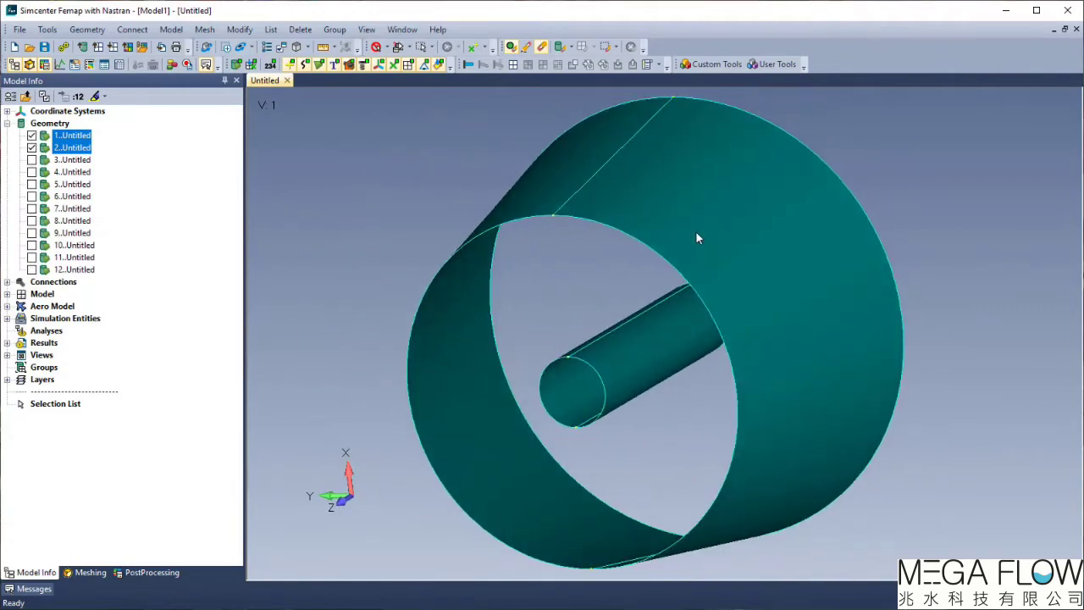
{"action": "right_click", "coordinate": [32, 137]}
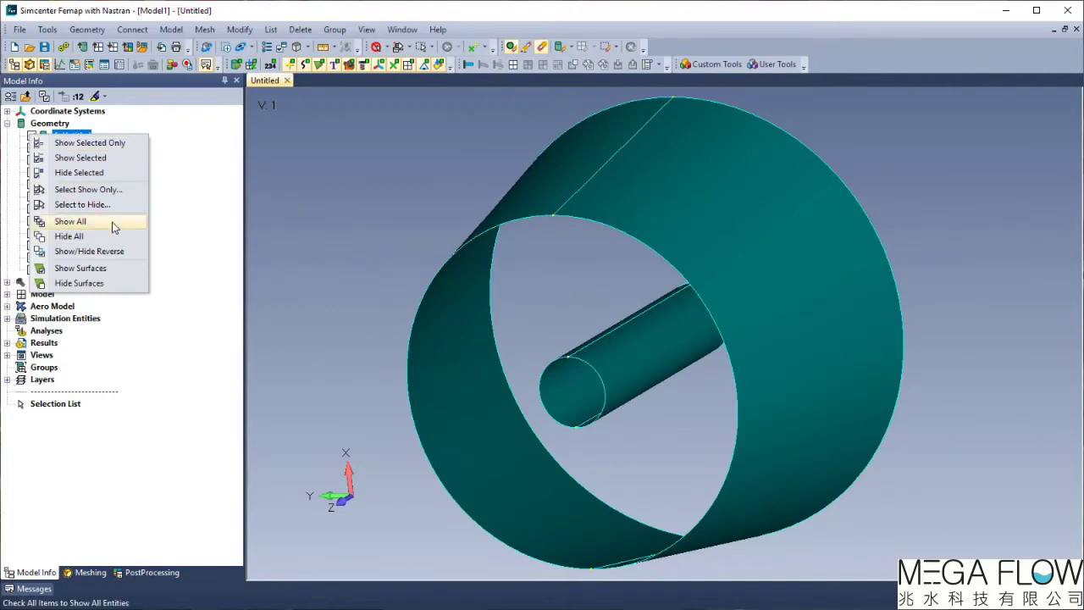
{"action": "left_click", "coordinate": [70, 221]}
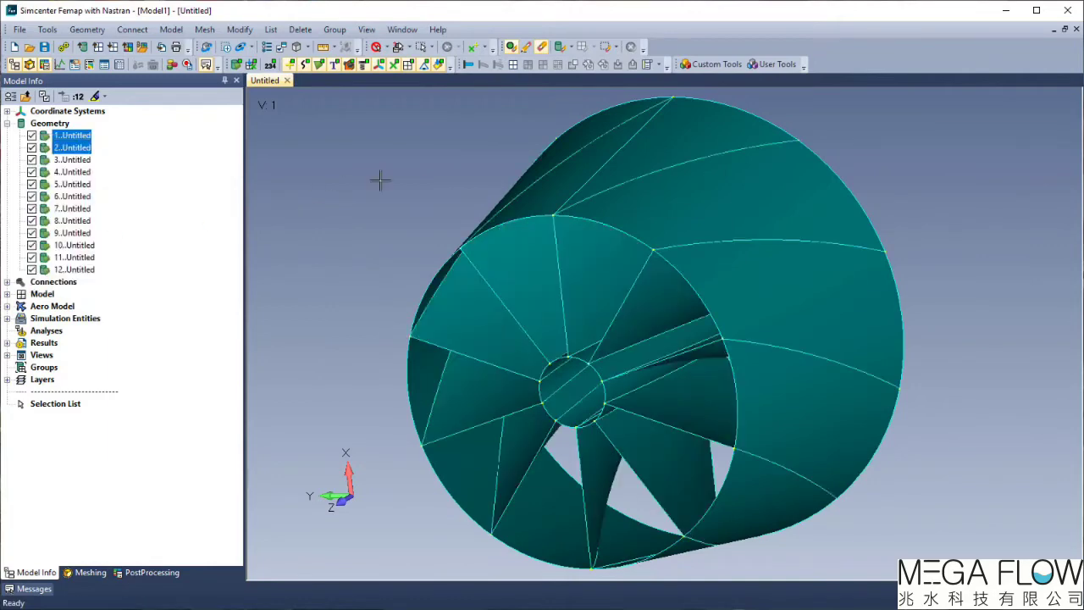
Step: Intersect all the shell, hub and blade surfaces with the Midsurface Intersect command
{"action": "left_click", "coordinate": [99, 31]}
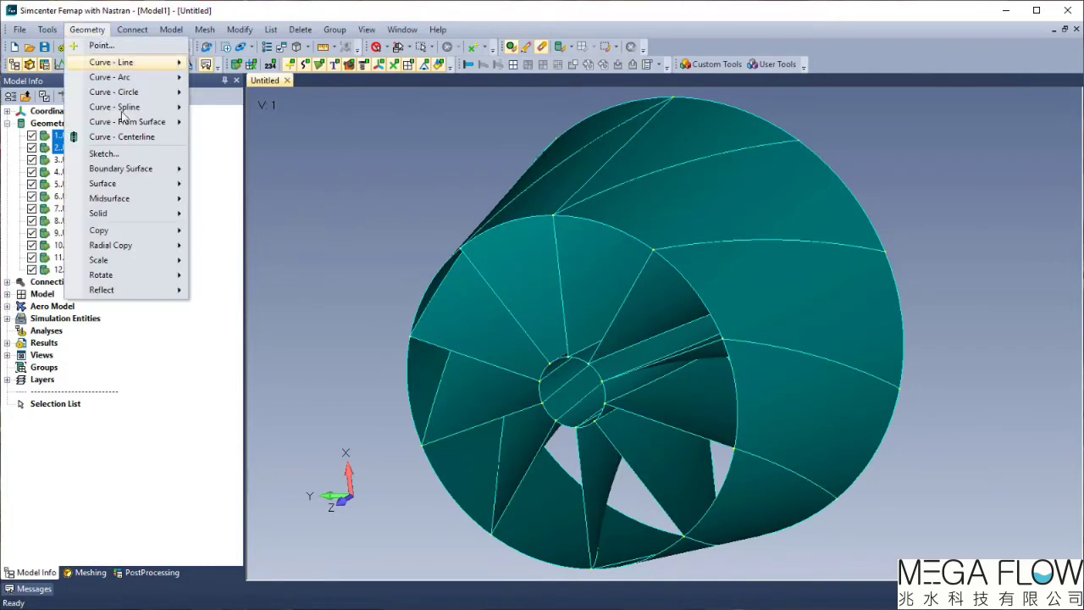
{"action": "mouse_move", "coordinate": [180, 201]}
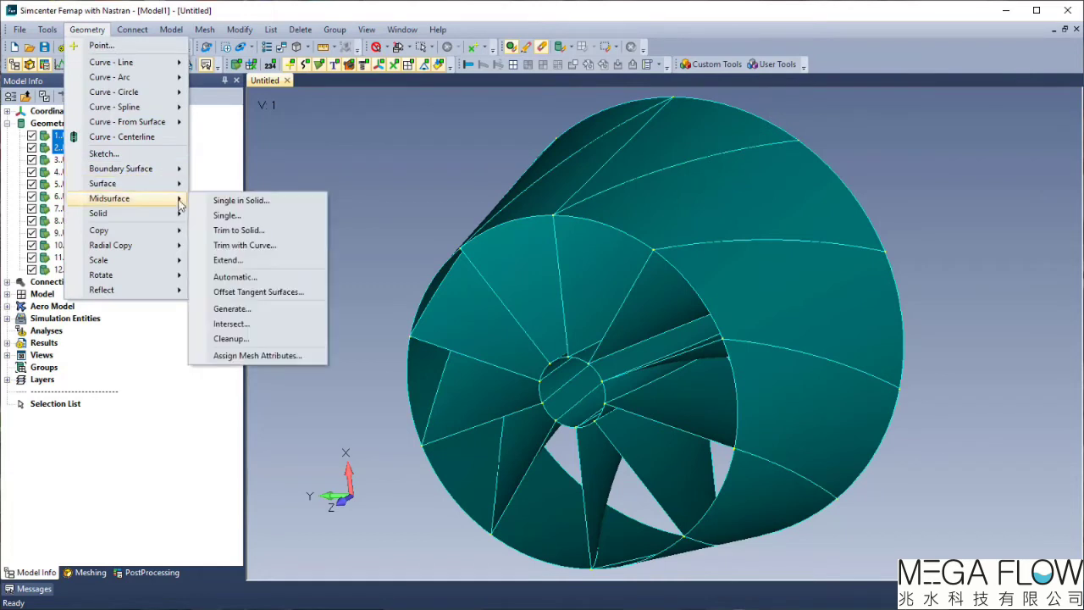
{"action": "left_click", "coordinate": [246, 323]}
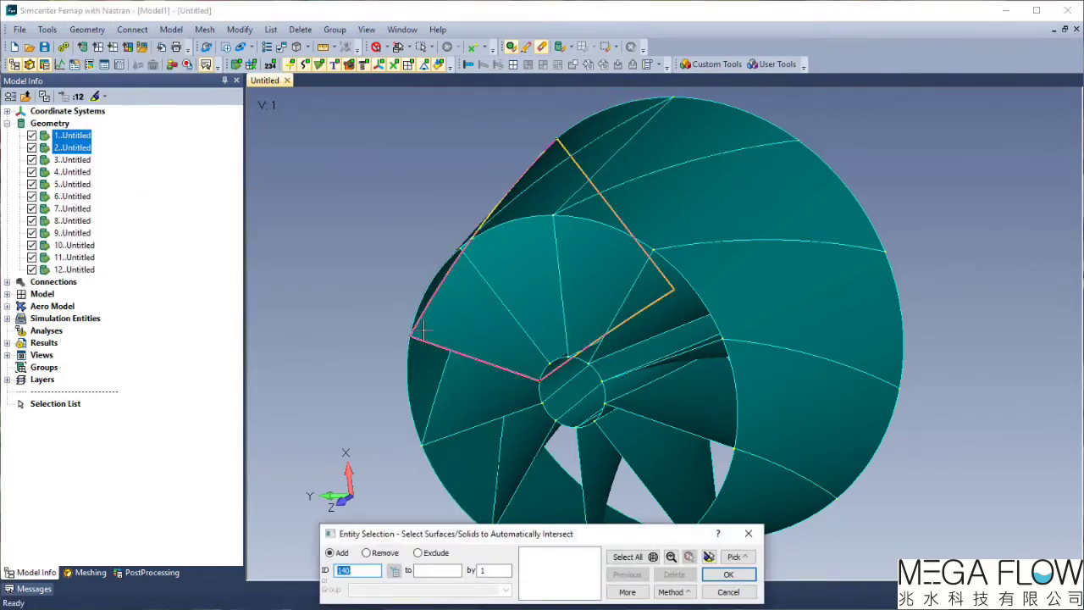
{"action": "left_click", "coordinate": [656, 560]}
{"action": "left_click", "coordinate": [728, 575]}
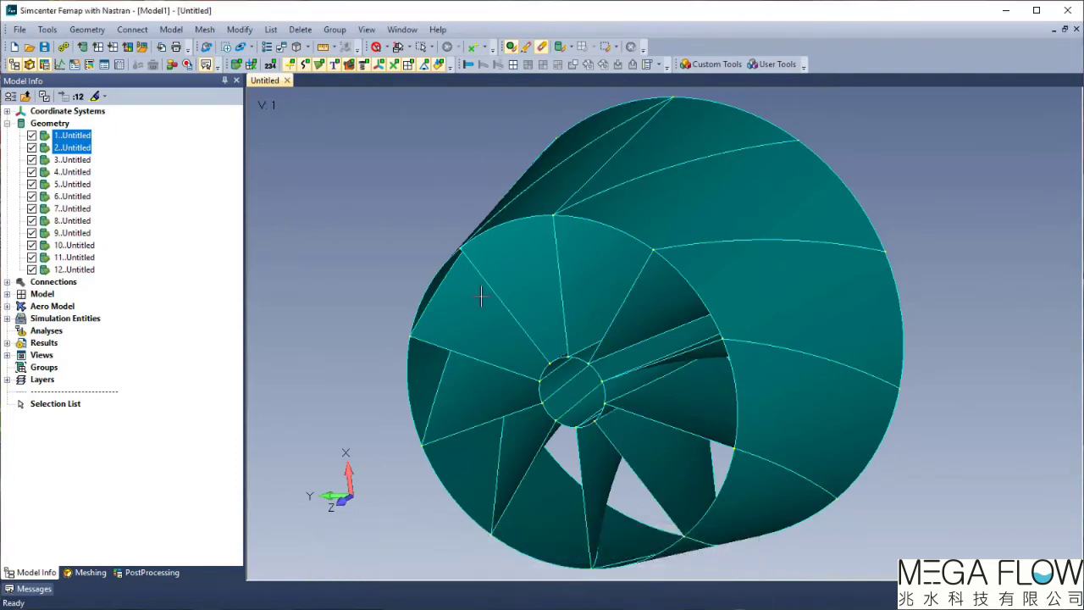
Step: Isolate the outer shell and hub to check the blade imprints on them, and restore all the geometry
{"action": "right_click", "coordinate": [38, 137]}
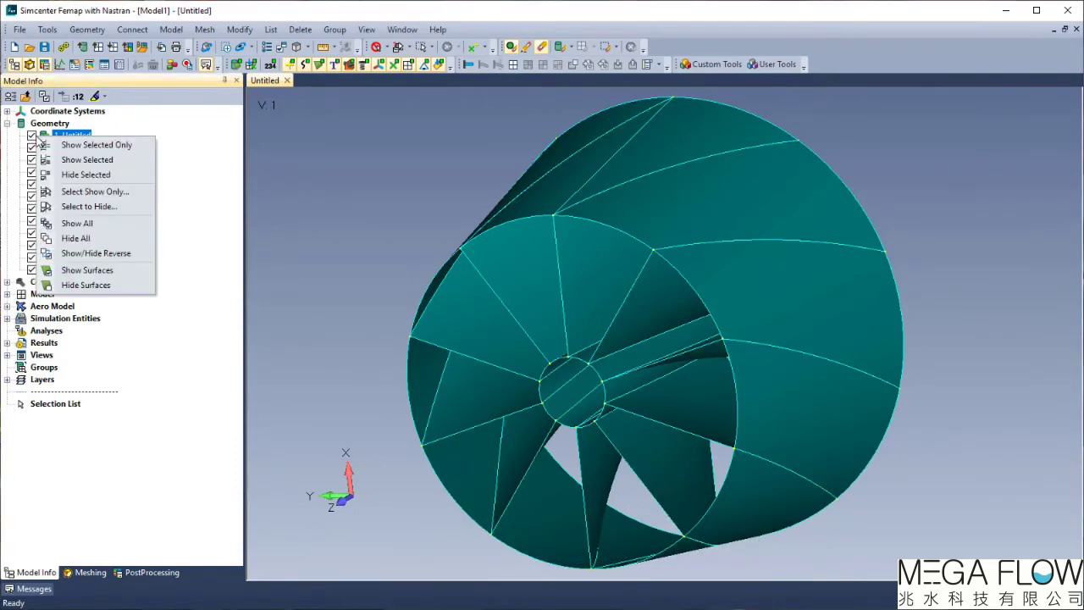
{"action": "left_click", "coordinate": [97, 145]}
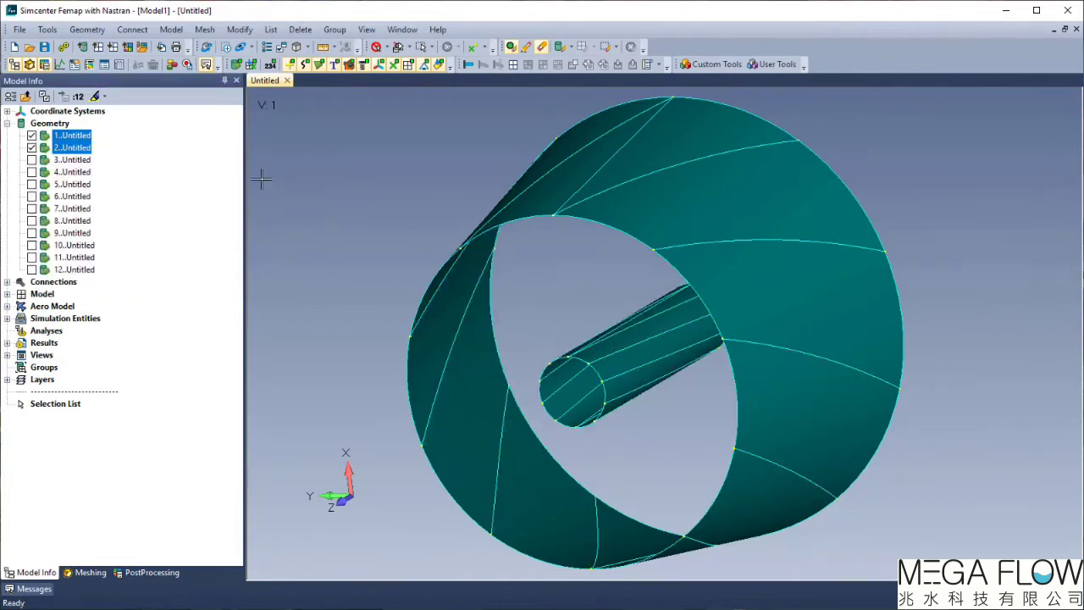
{"action": "right_click", "coordinate": [34, 138]}
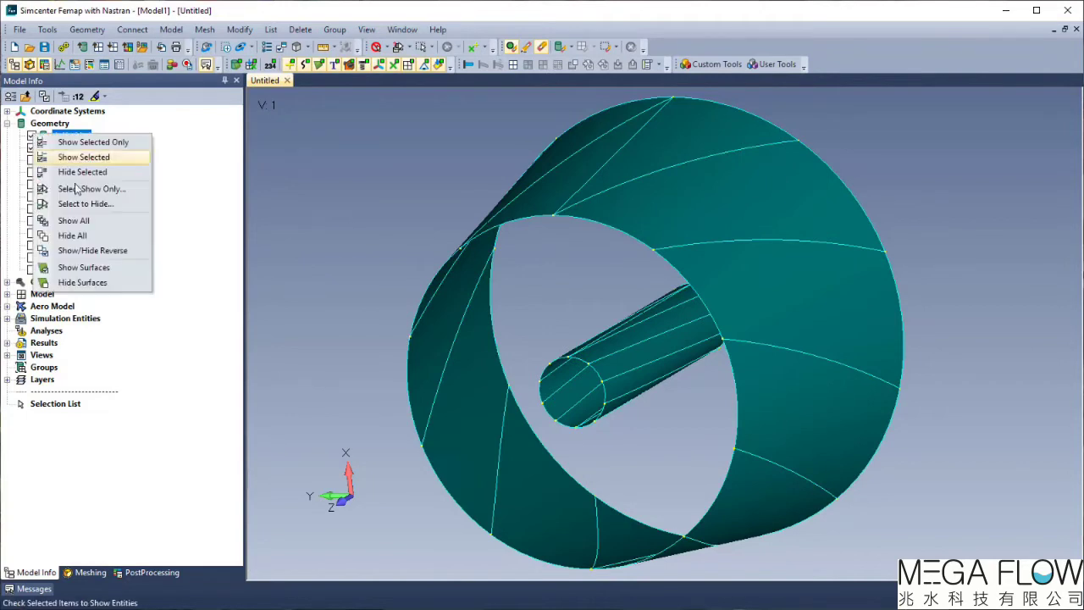
{"action": "left_click", "coordinate": [67, 218]}
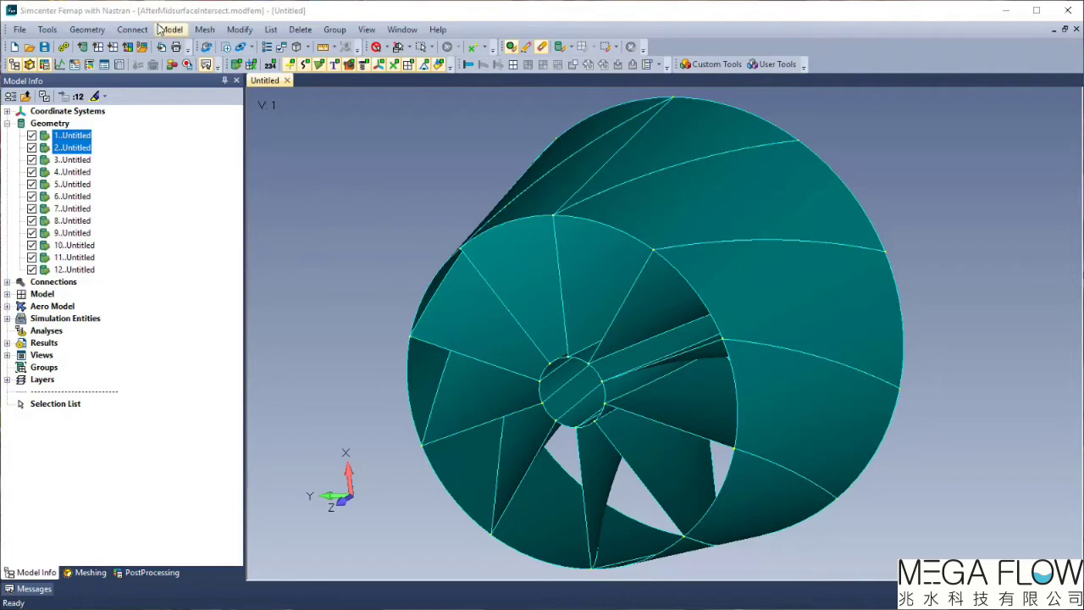
Step: Detect glued connections automatically between all the solids, with Edge - Edge detection enabled alongside Face - Face
{"action": "left_click", "coordinate": [132, 28]}
{"action": "left_click", "coordinate": [192, 49]}
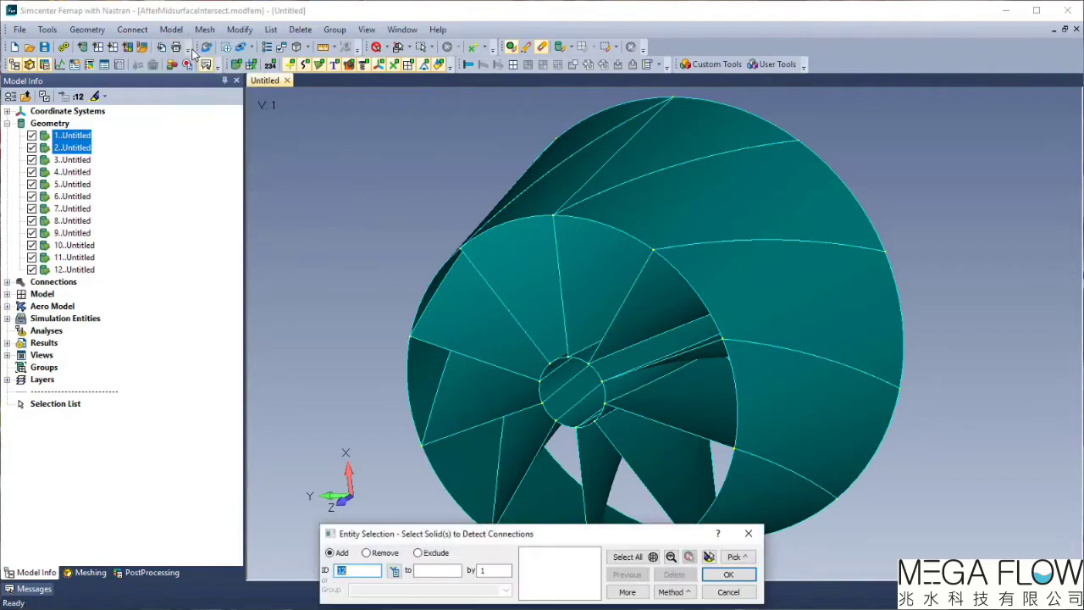
{"action": "left_click", "coordinate": [646, 557]}
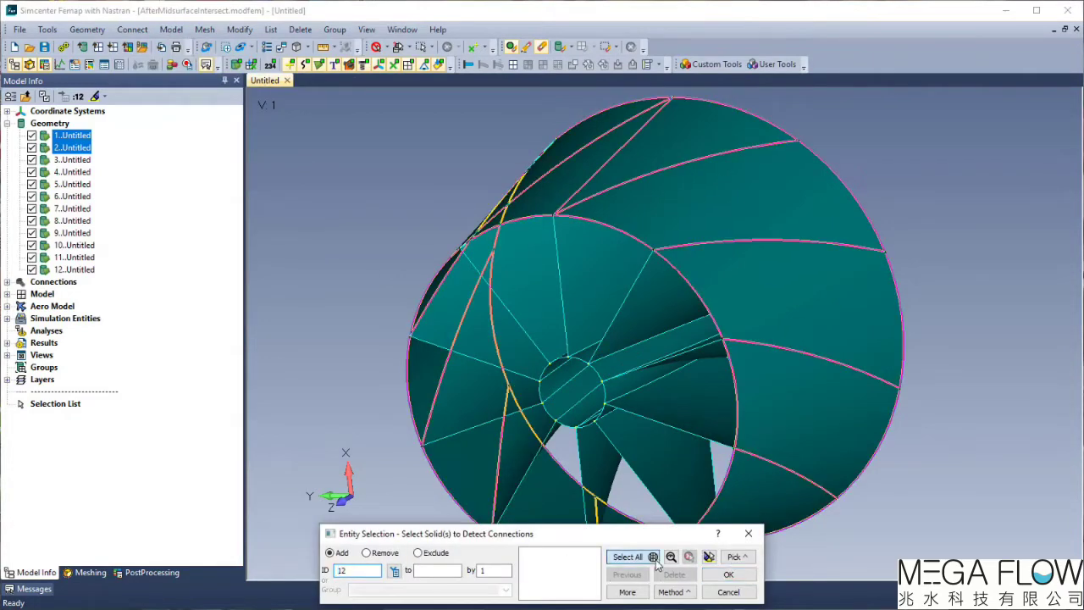
{"action": "left_click", "coordinate": [729, 575]}
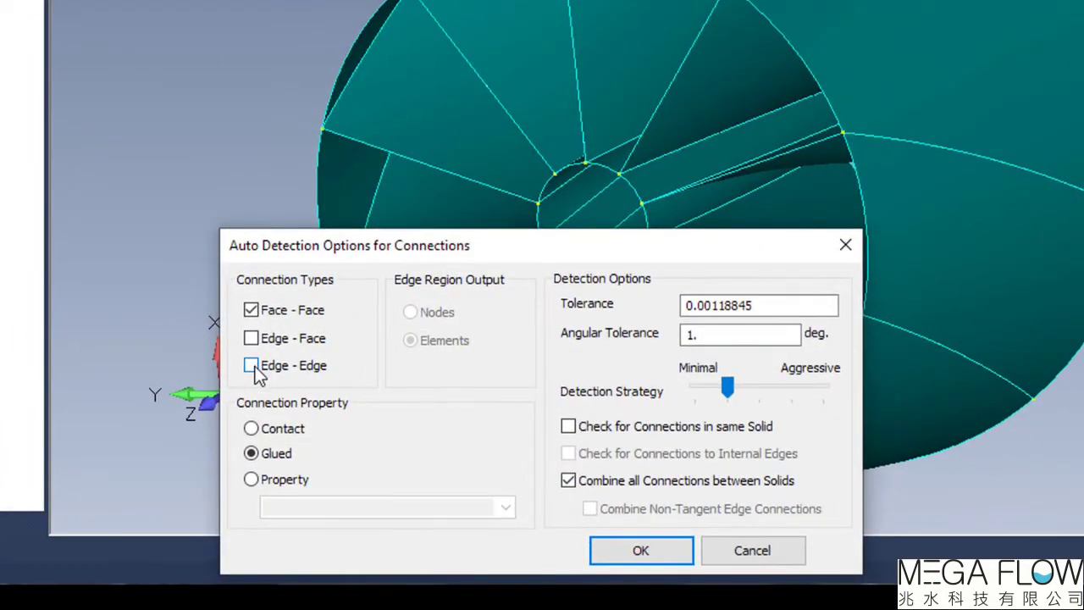
{"action": "left_click", "coordinate": [252, 367]}
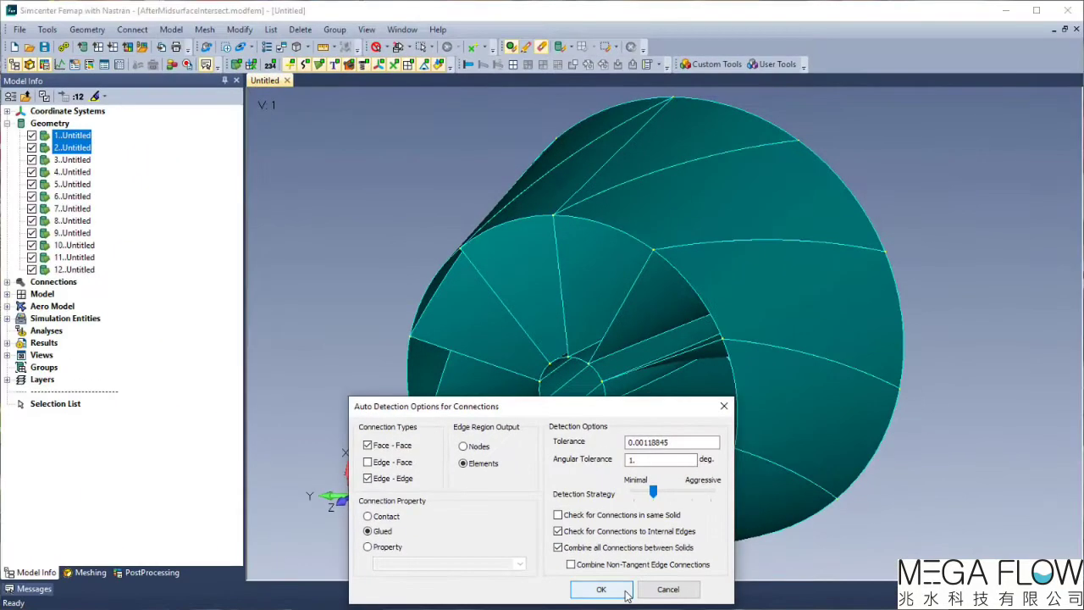
{"action": "left_click", "coordinate": [640, 550]}
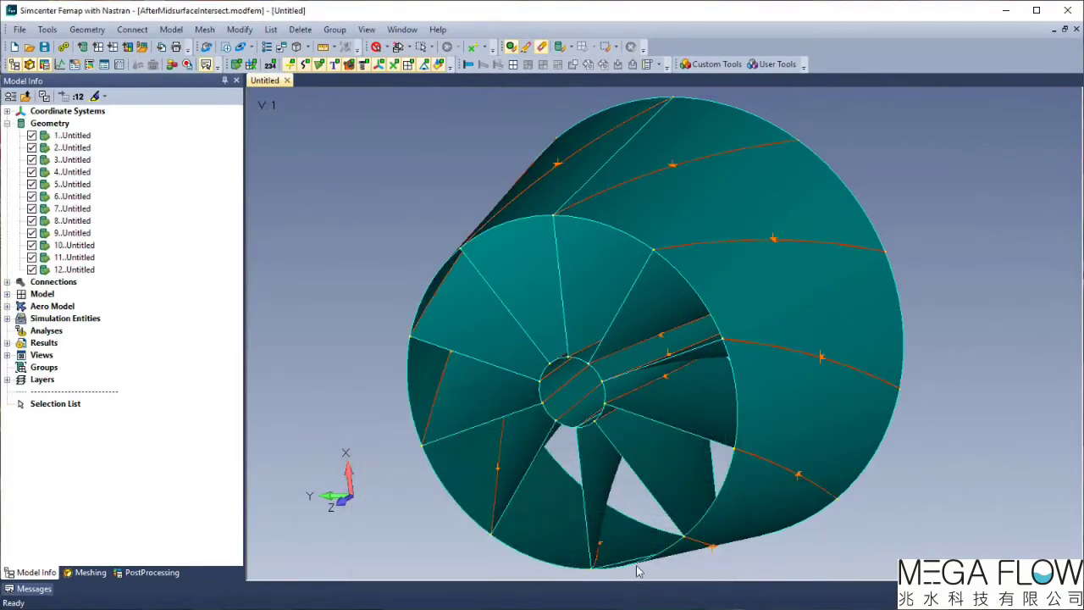
{"action": "left_click", "coordinate": [728, 574]}
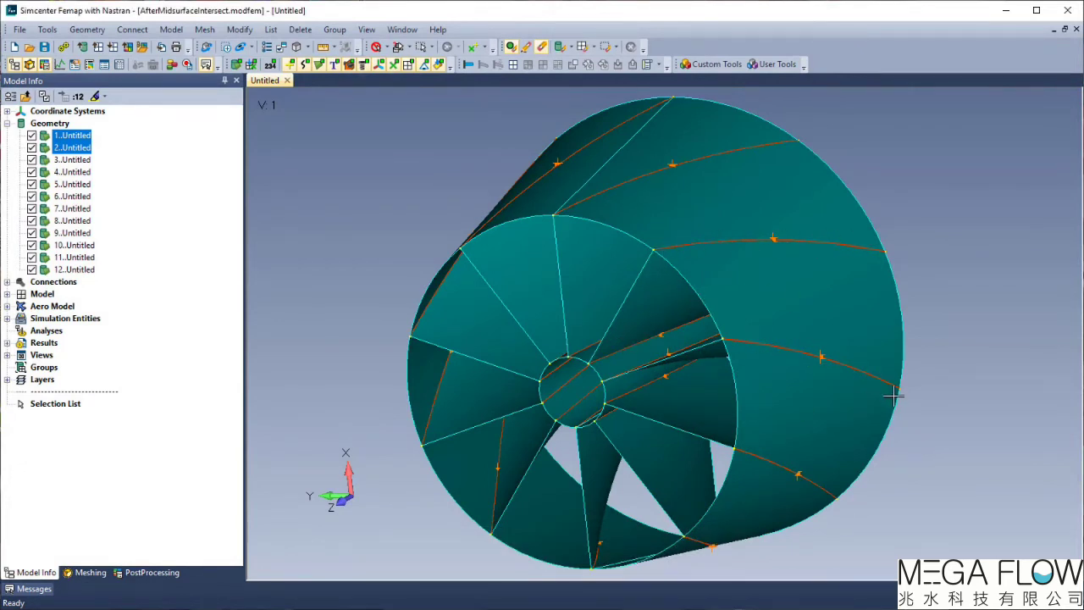
Step: Highlight the first six automatically created connection regions one by one to examine which edges they cover
{"action": "left_click", "coordinate": [8, 282]}
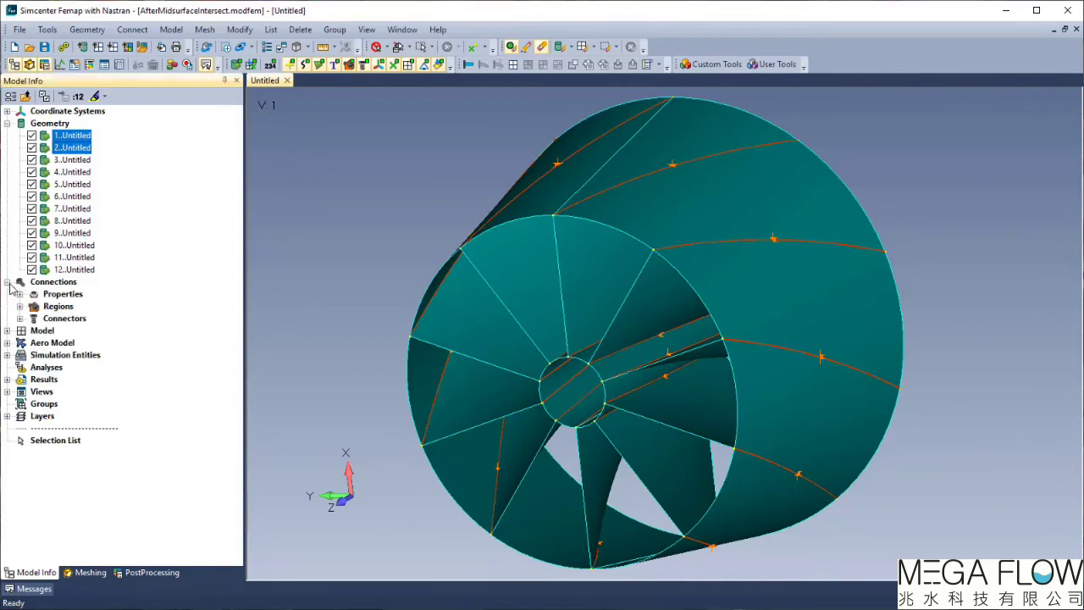
{"action": "left_click", "coordinate": [20, 307]}
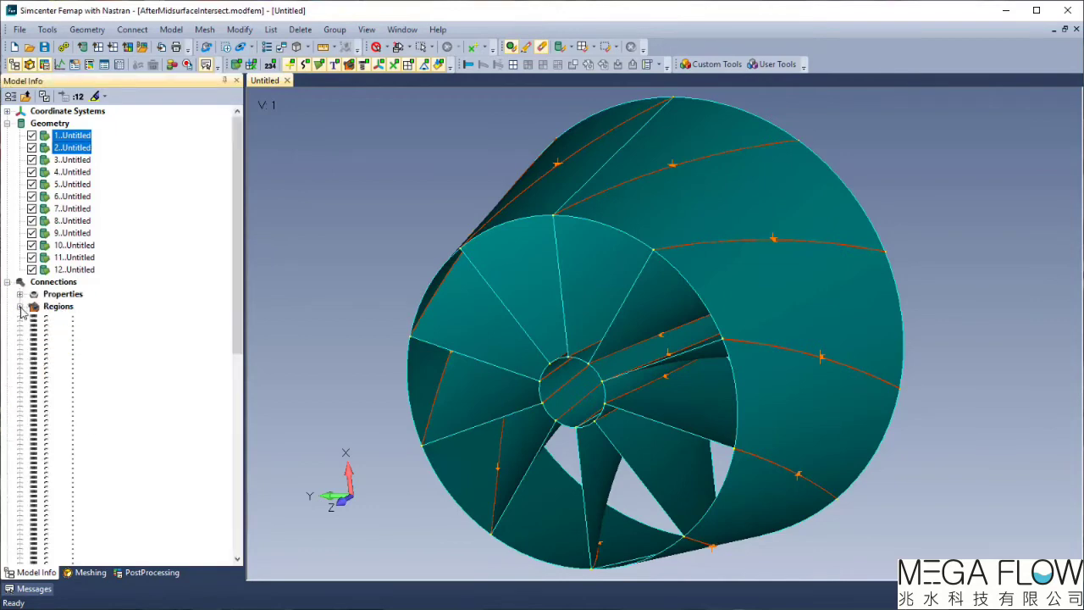
{"action": "left_click", "coordinate": [86, 123]}
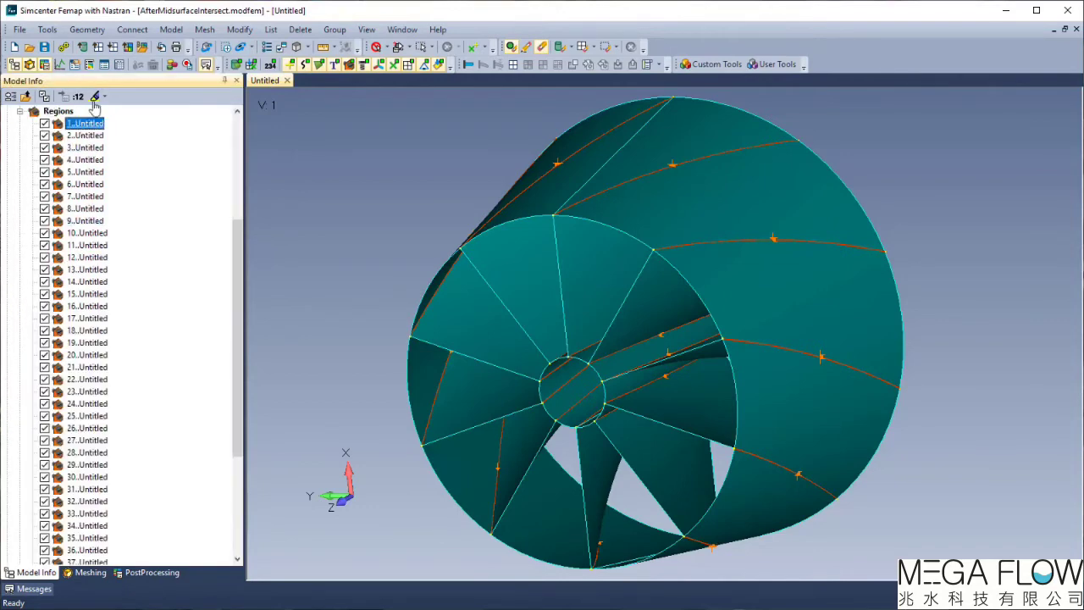
{"action": "left_click", "coordinate": [95, 97]}
{"action": "left_click", "coordinate": [84, 136]}
{"action": "left_click", "coordinate": [84, 148]}
{"action": "left_click", "coordinate": [85, 160]}
{"action": "left_click", "coordinate": [85, 172]}
{"action": "left_click", "coordinate": [86, 184]}
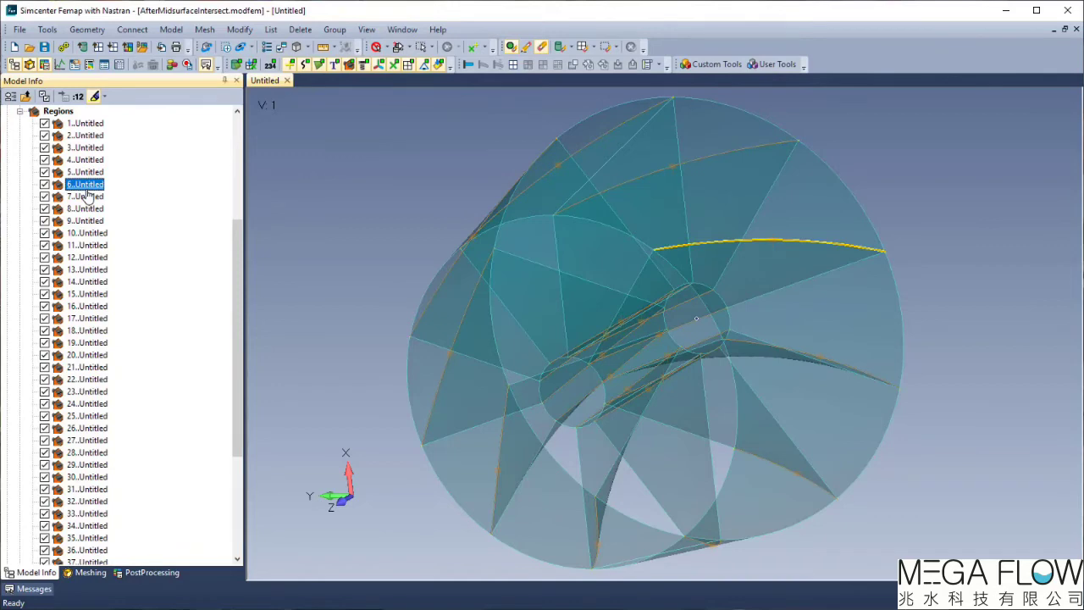
Step: Open the definition of connection region 6 to check the curve it is defined by, and close it without changes
{"action": "right_click", "coordinate": [86, 188]}
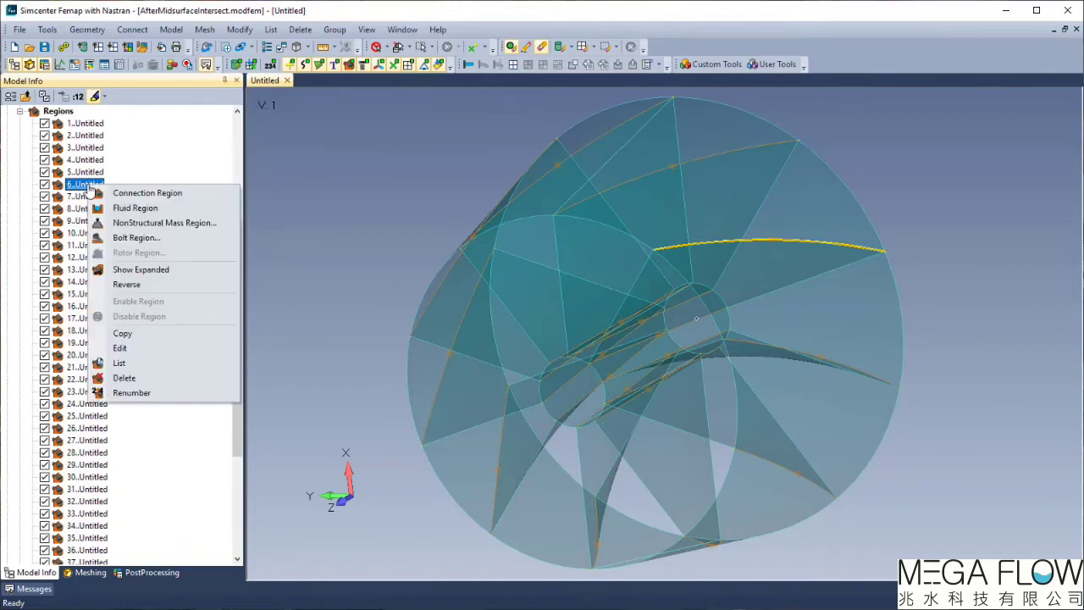
{"action": "left_click", "coordinate": [147, 350]}
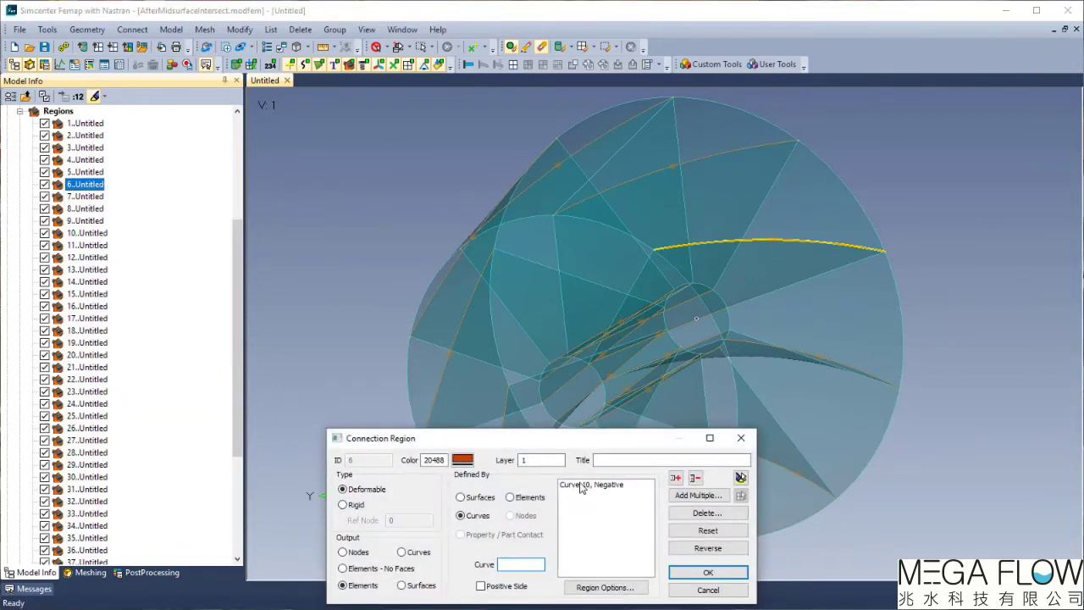
{"action": "left_click", "coordinate": [741, 438]}
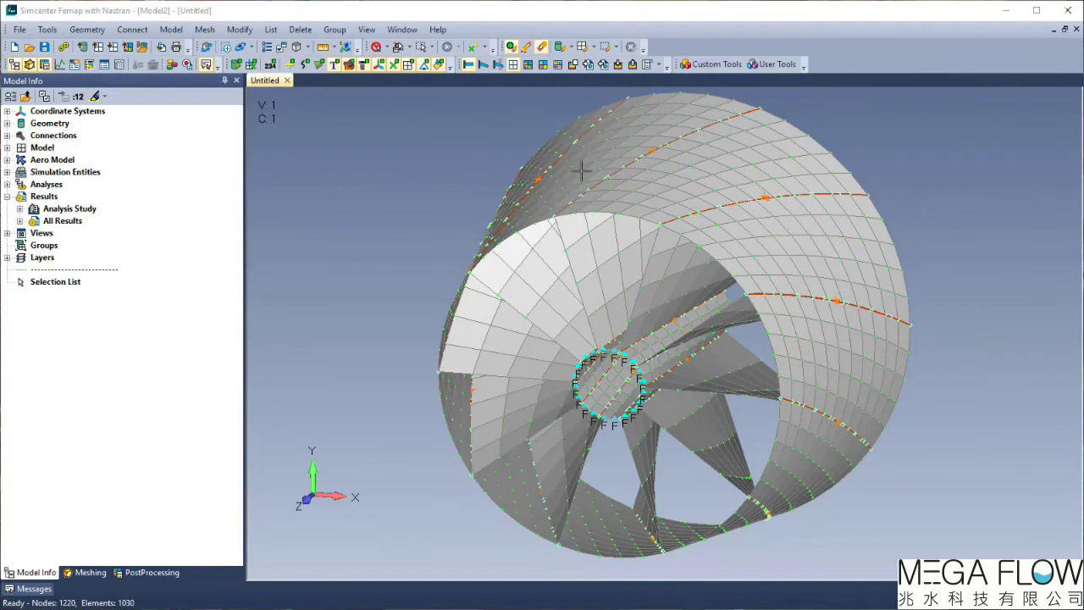
Step: Examine the mesh of the bladed shell model closely where the blades meet the outer shell and the hub
{"action": "scroll", "coordinate": [477, 479], "scroll_direction": "up", "scroll_amount": 10}
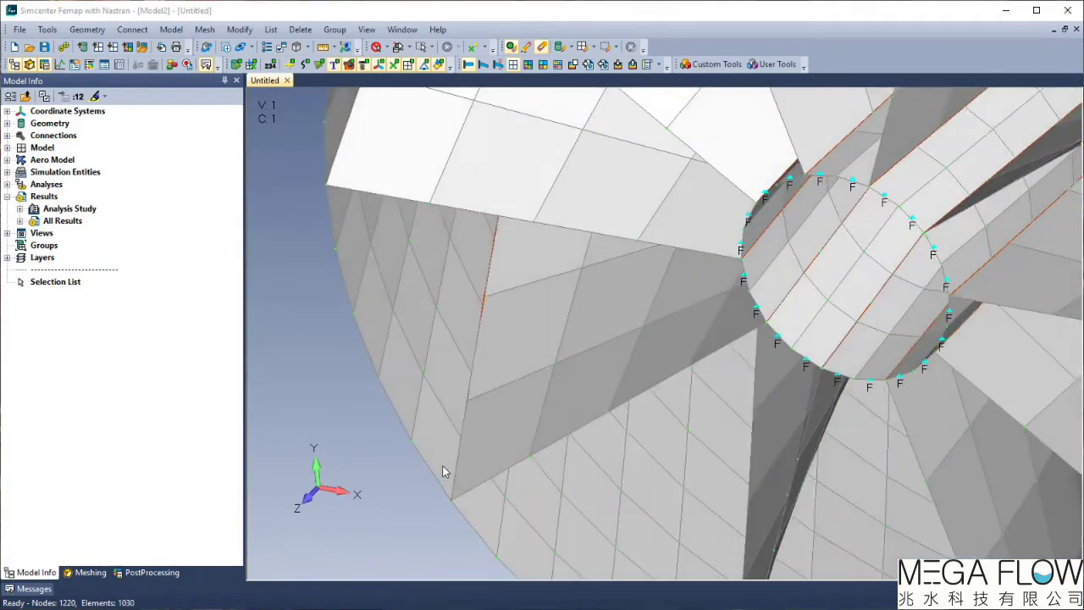
{"action": "middle_click_drag", "start_coordinate": [445, 472], "coordinate": [458, 412]}
{"action": "scroll", "coordinate": [396, 355], "scroll_direction": "down", "scroll_amount": 10}
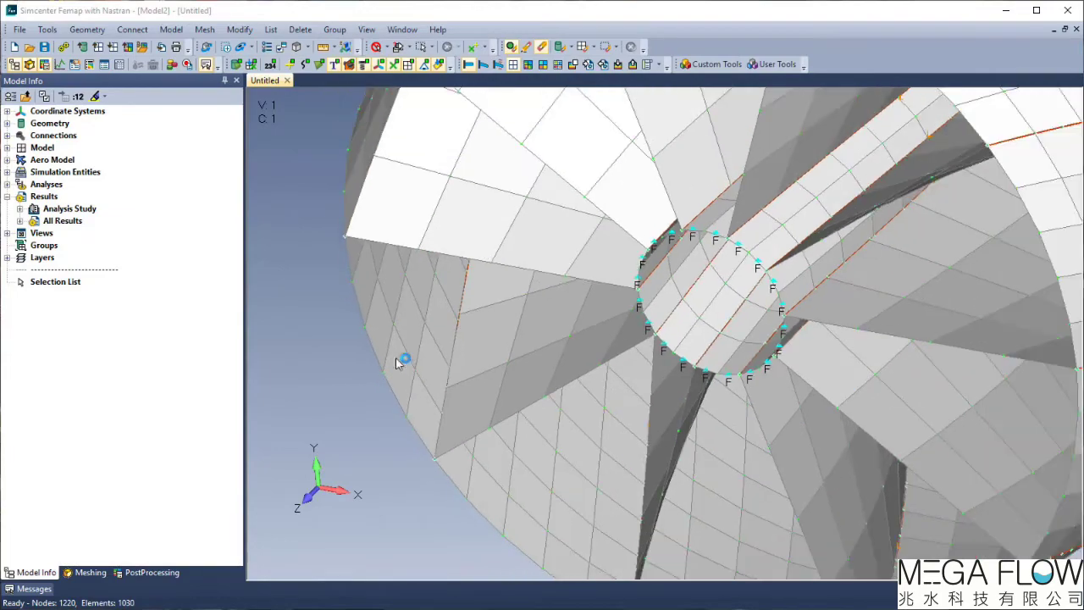
{"action": "scroll", "coordinate": [719, 197], "scroll_direction": "up", "scroll_amount": 5}
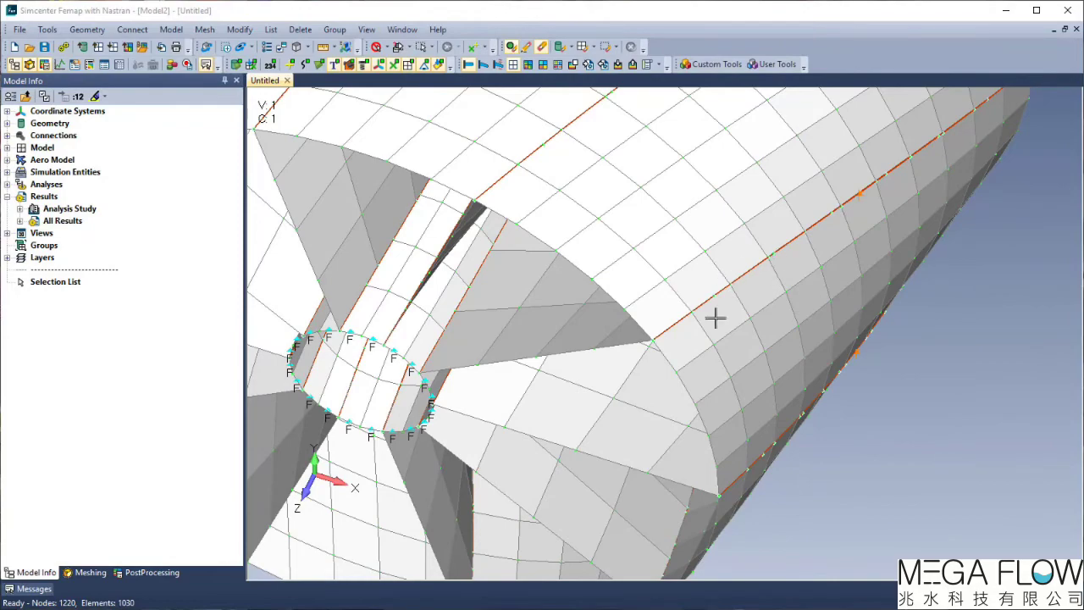
{"action": "scroll", "coordinate": [718, 295], "scroll_direction": "down", "scroll_amount": 3}
{"action": "scroll", "coordinate": [932, 459], "scroll_direction": "down", "scroll_amount": 2}
{"action": "middle_click_drag", "start_coordinate": [685, 362], "coordinate": [706, 333]}
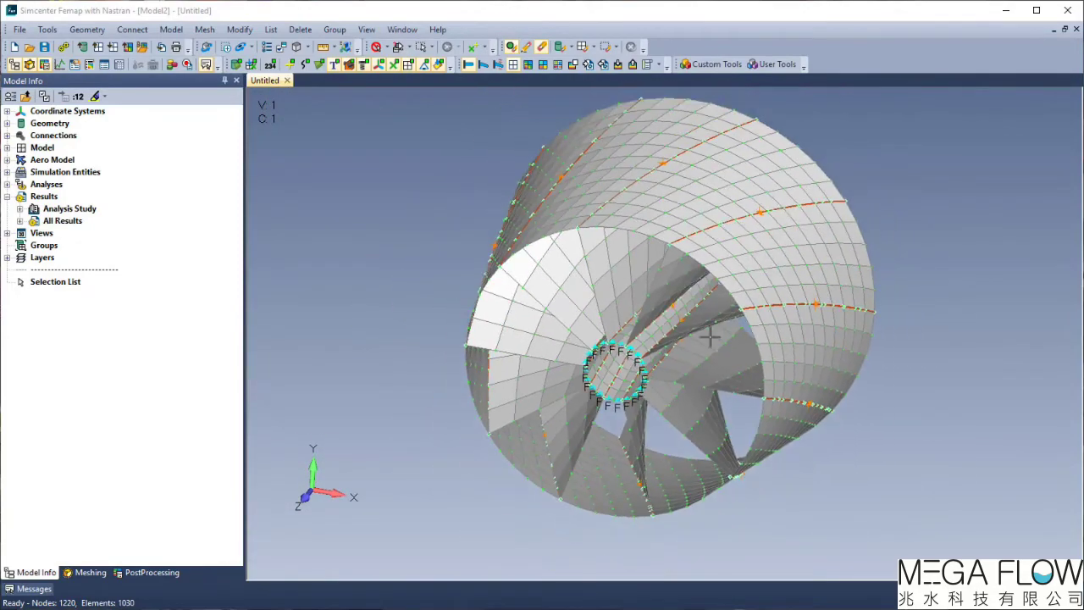
Step: Hide the connectors and animate the Mode 1 deformation from the MSC Nastran Modes Analysis Set
{"action": "left_click", "coordinate": [363, 67]}
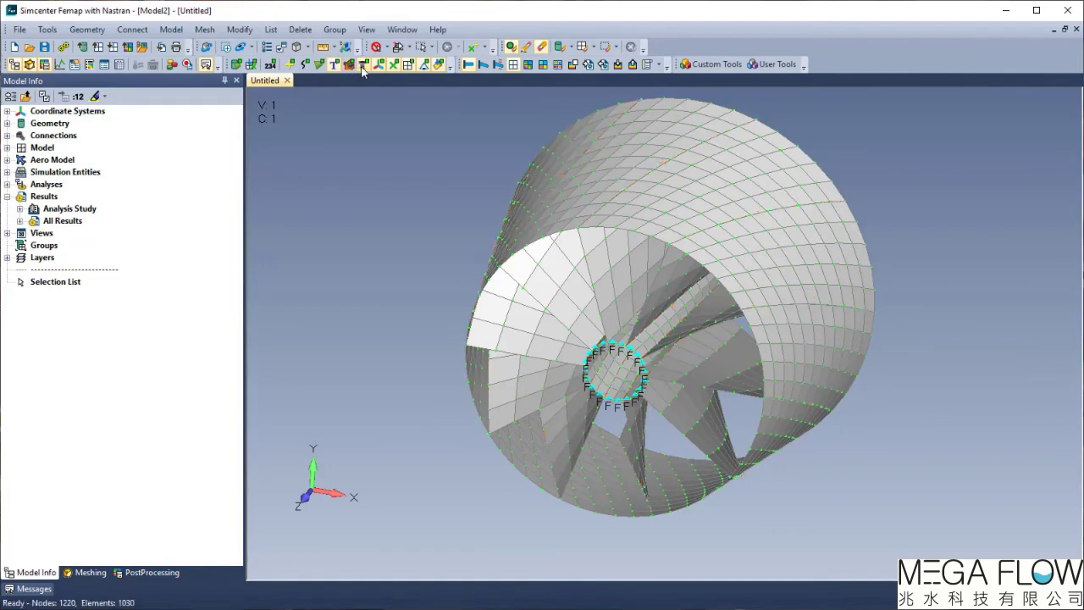
{"action": "left_click", "coordinate": [19, 209]}
{"action": "left_click", "coordinate": [33, 221]}
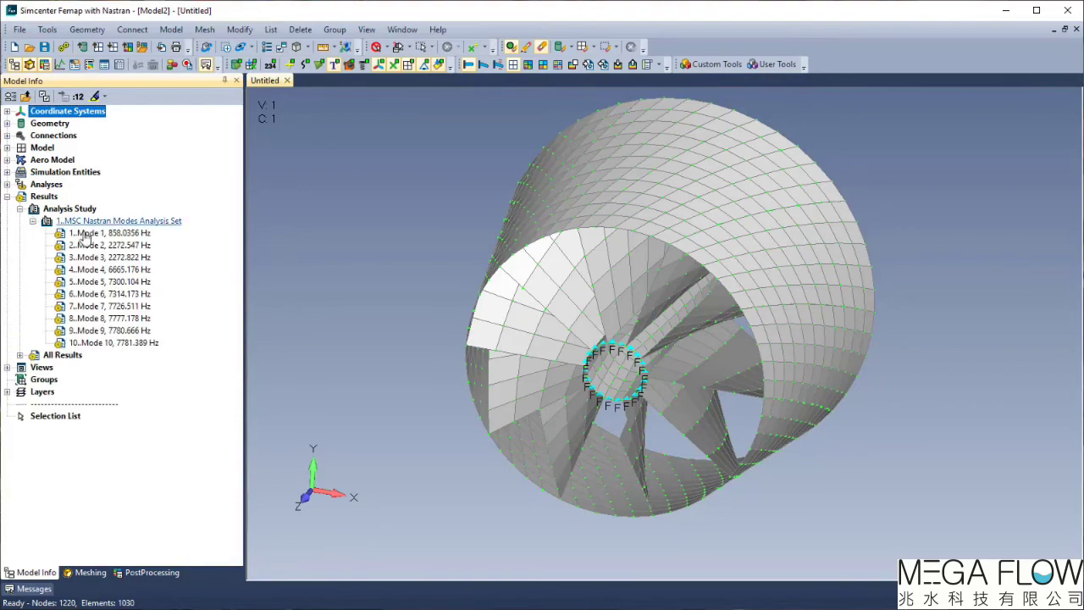
{"action": "left_click", "coordinate": [106, 233]}
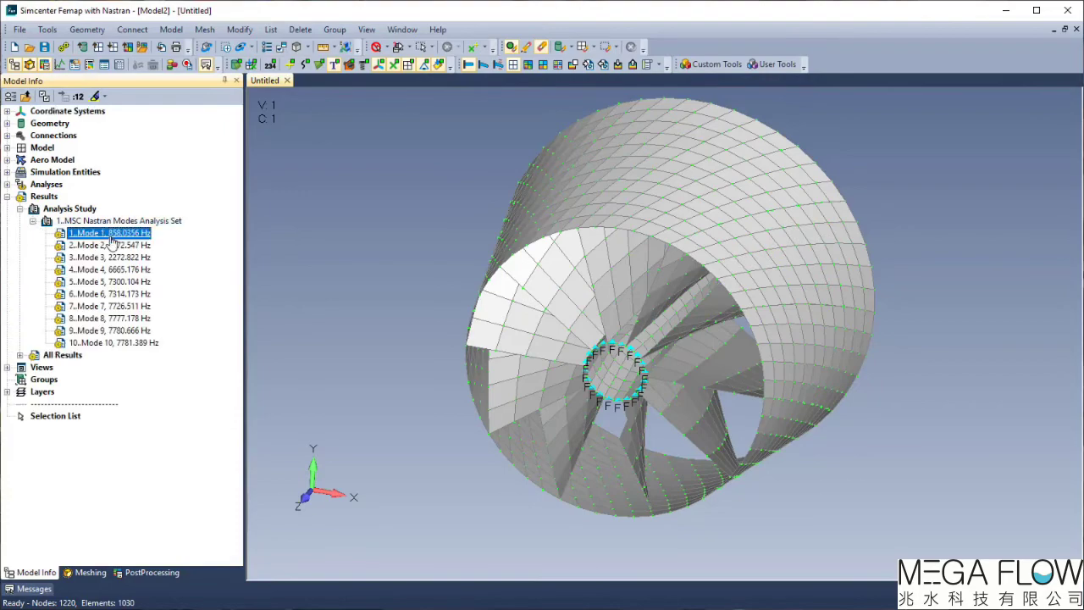
{"action": "left_click", "coordinate": [498, 65]}
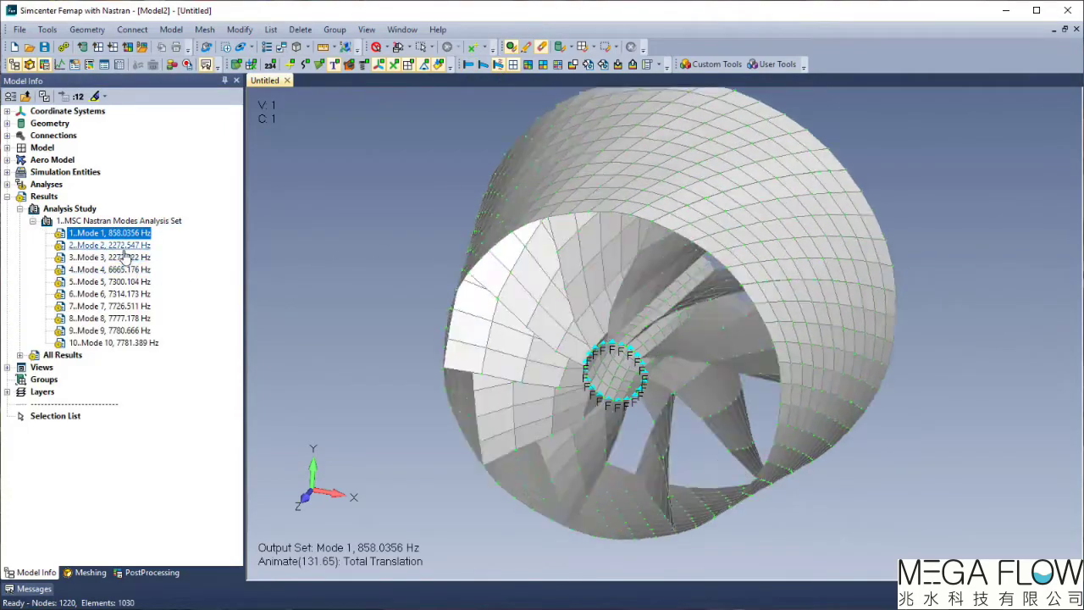
Step: Play the animated deformation of Modes 2 through 5 one after another
{"action": "left_click", "coordinate": [123, 249]}
{"action": "left_click", "coordinate": [123, 259]}
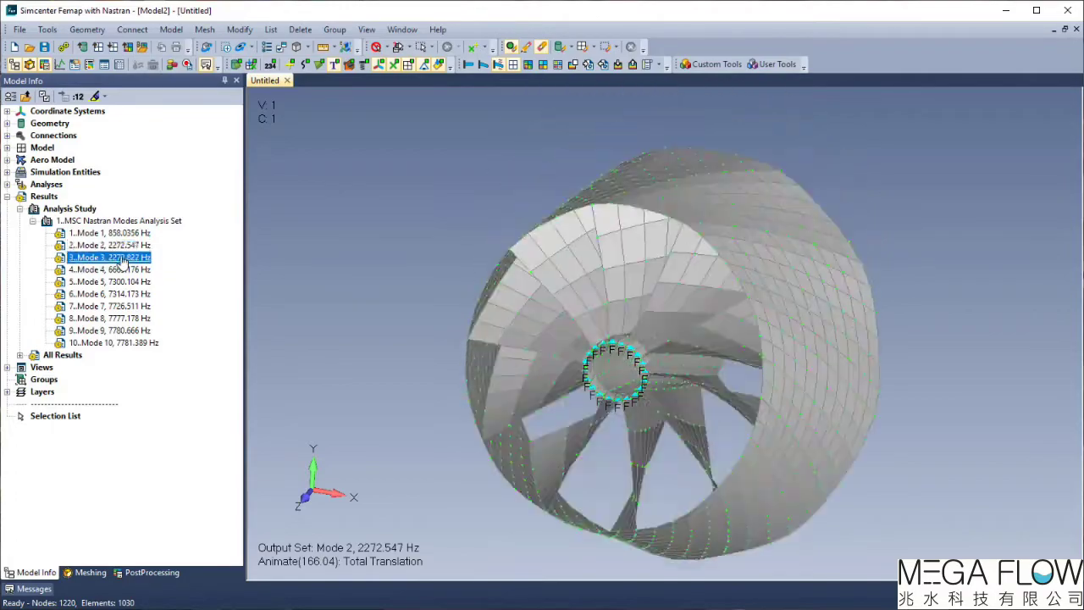
{"action": "left_click", "coordinate": [123, 271]}
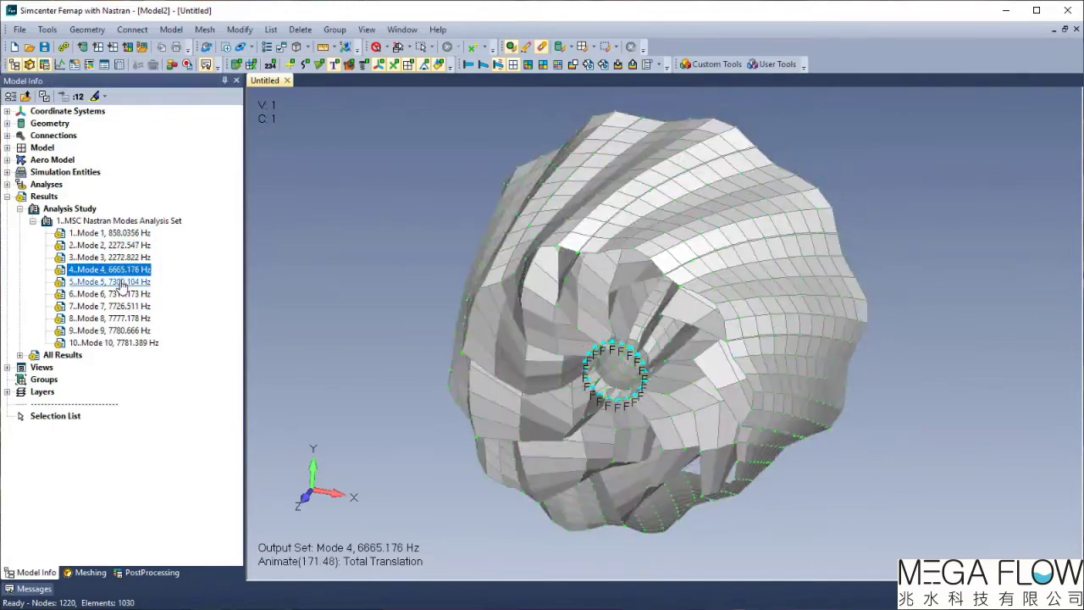
{"action": "left_click", "coordinate": [123, 283]}
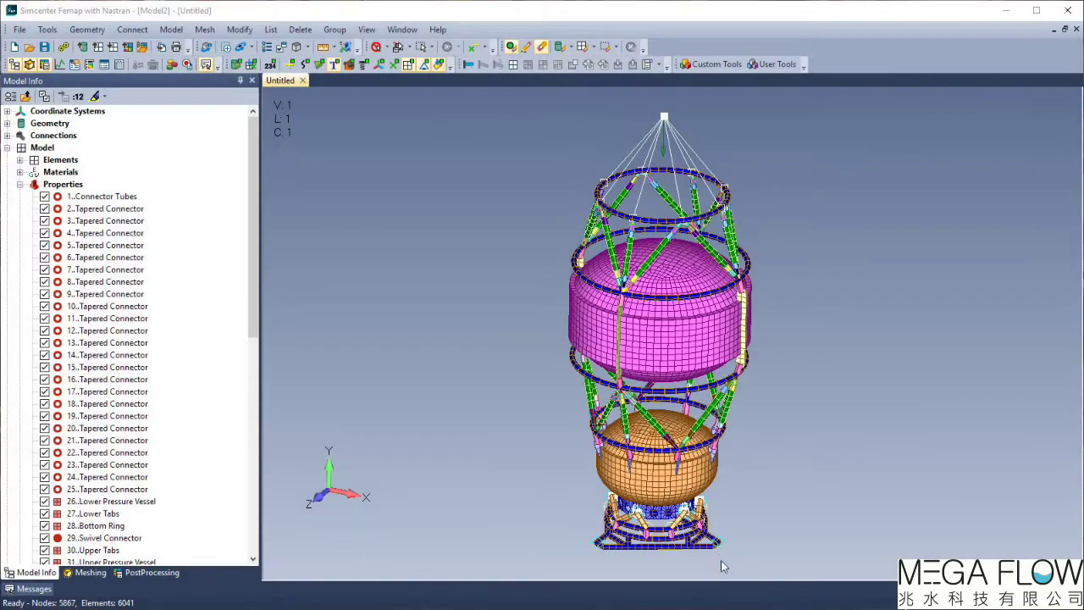
Step: Recolor the property of the tan struts below the lower tank by matching the color of the 32..Circular Tubes property
{"action": "scroll", "coordinate": [721, 560], "scroll_direction": "up", "scroll_amount": 3}
{"action": "scroll", "coordinate": [710, 566], "scroll_direction": "up", "scroll_amount": 5}
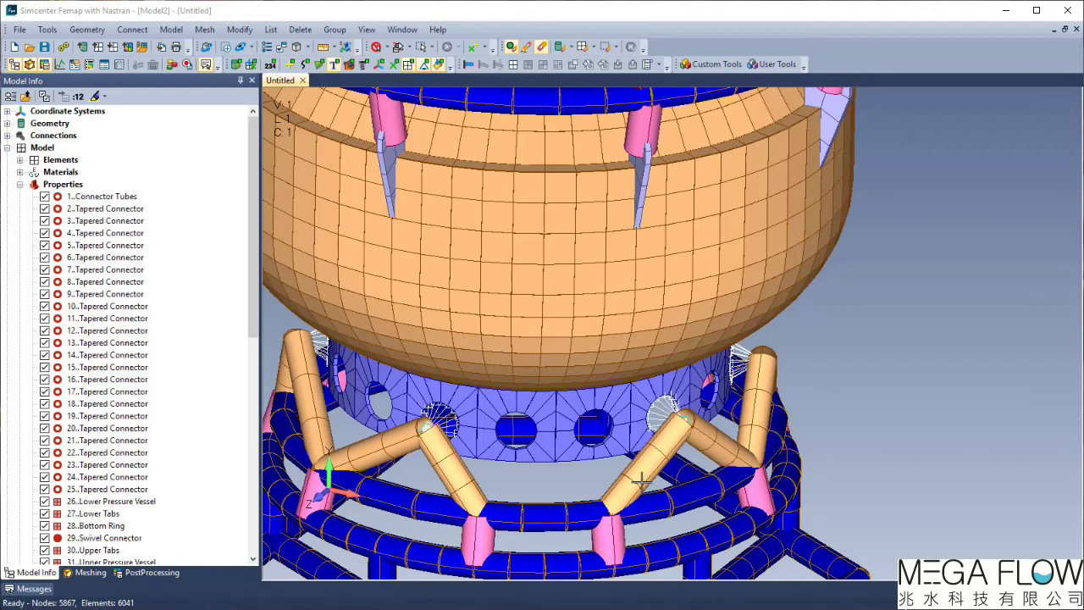
{"action": "left_click", "coordinate": [239, 29]}
{"action": "mouse_move", "coordinate": [317, 284]}
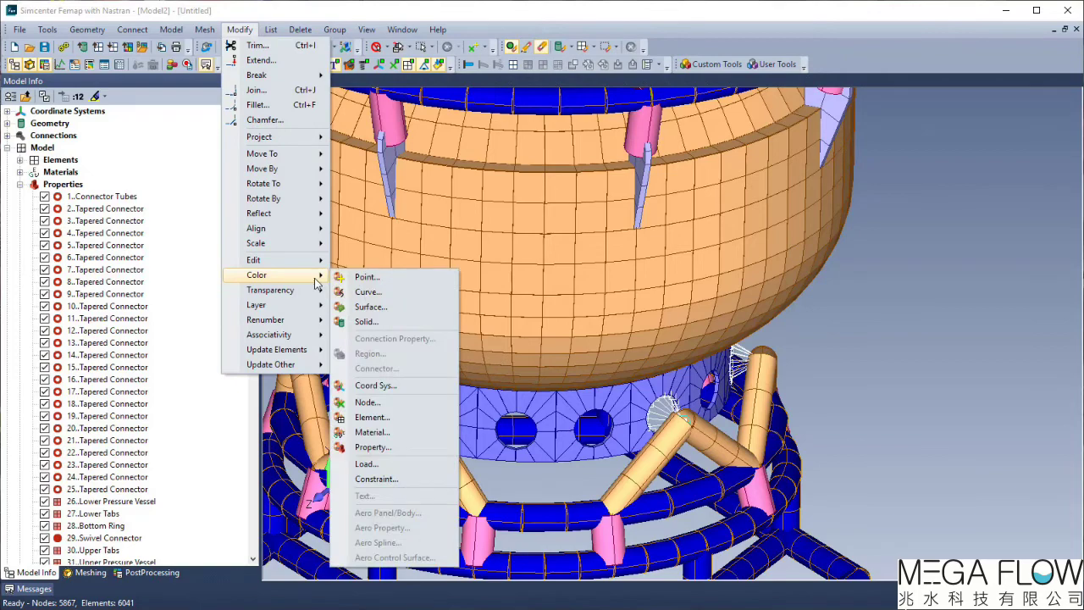
{"action": "left_click", "coordinate": [421, 447]}
{"action": "left_click", "coordinate": [636, 455]}
{"action": "key", "text": "Return"}
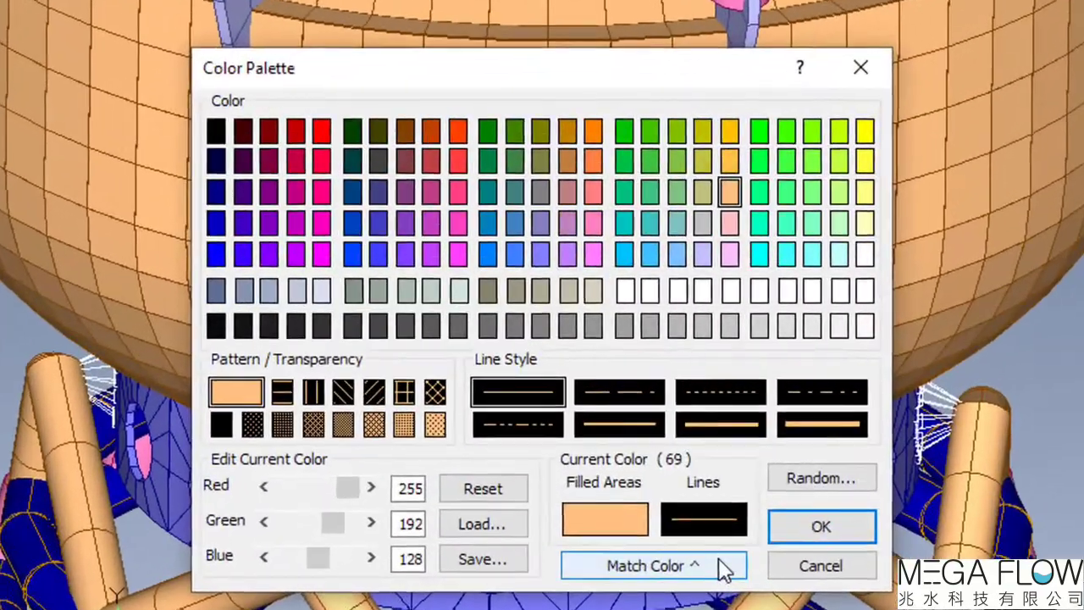
{"action": "left_click", "coordinate": [633, 437]}
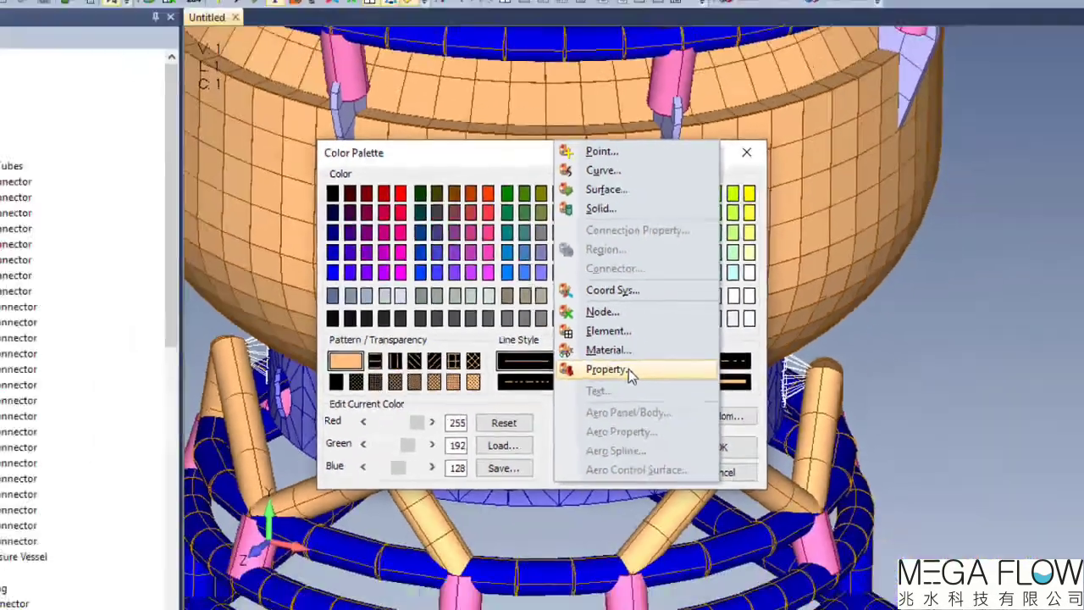
{"action": "left_click", "coordinate": [677, 405]}
{"action": "left_click", "coordinate": [690, 496]}
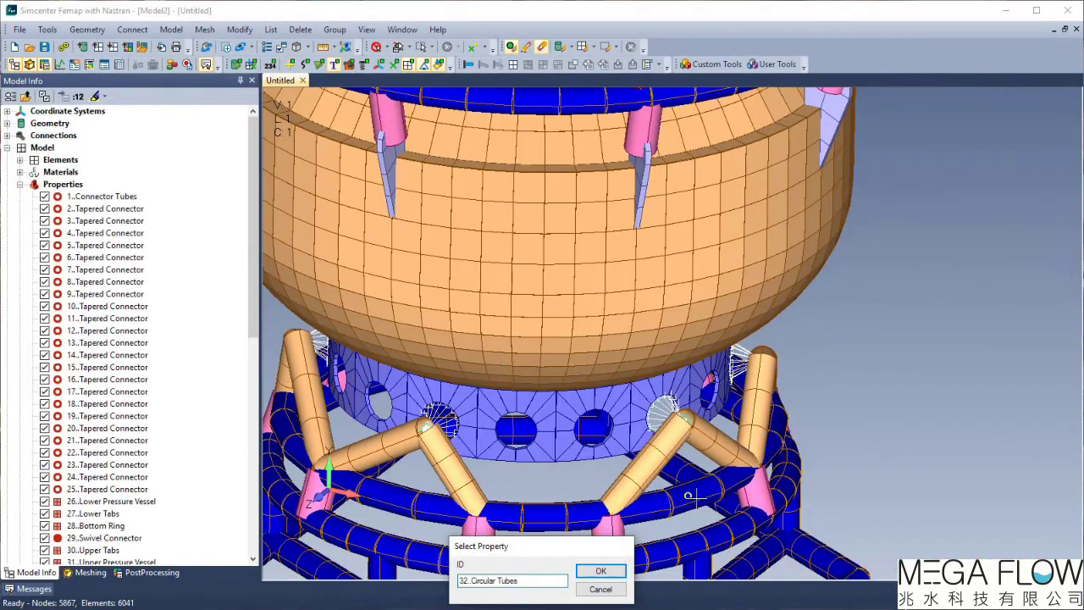
{"action": "key", "text": "Return"}
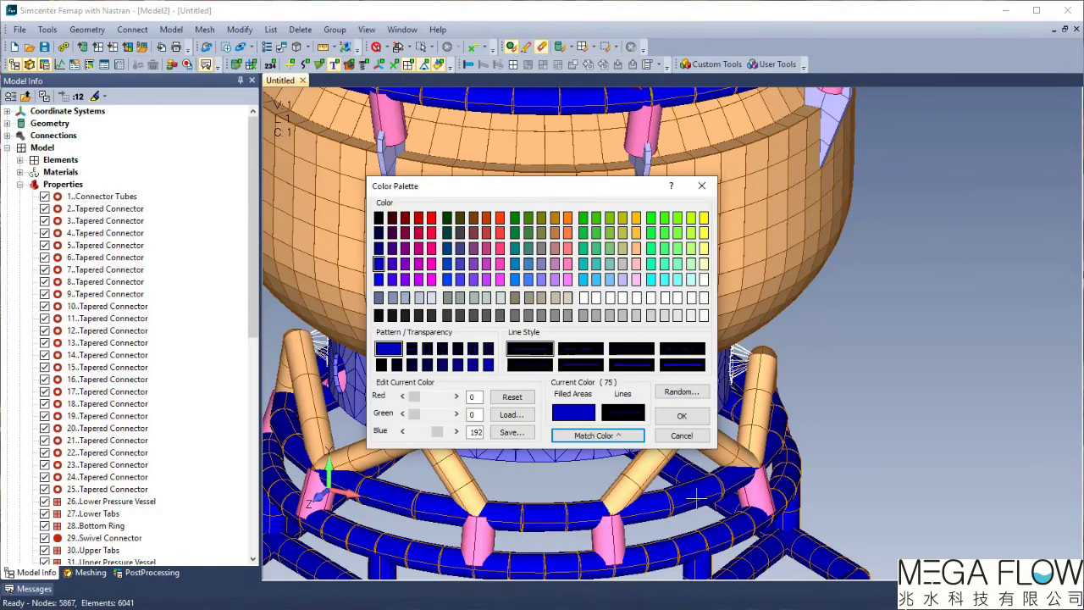
{"action": "left_click", "coordinate": [682, 416]}
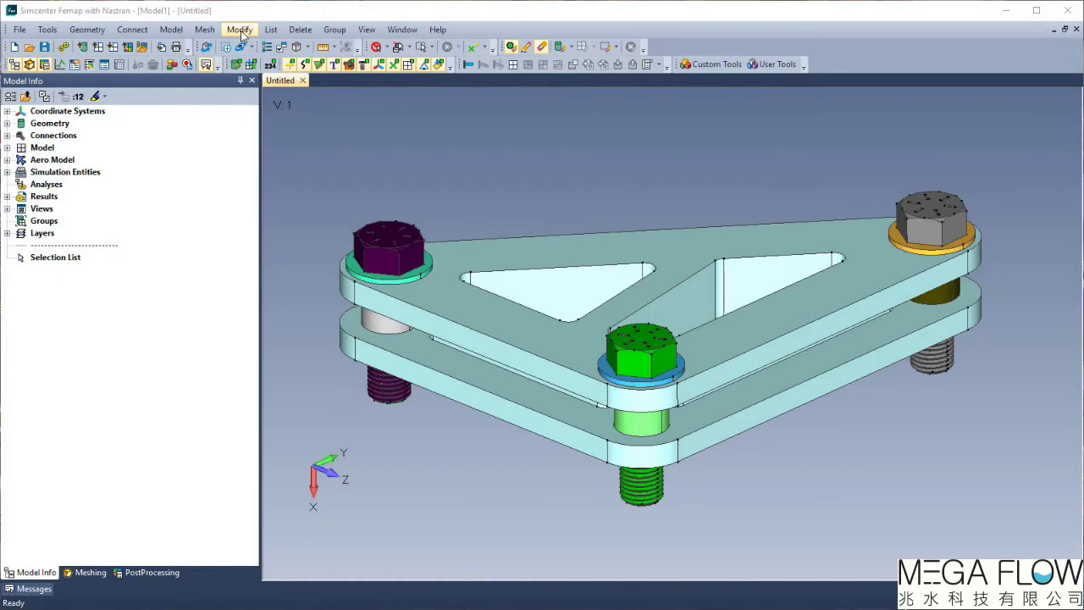
Step: Recolor the light green and olive spacer solids between the plates by matching the color of the light gray spacer solid
{"action": "left_click", "coordinate": [241, 31]}
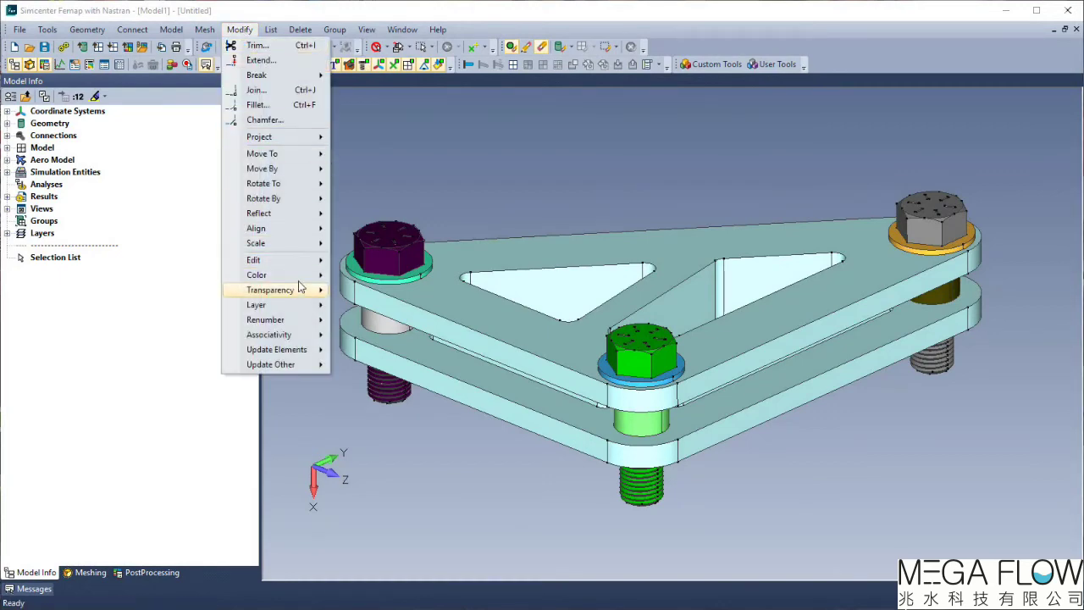
{"action": "mouse_move", "coordinate": [297, 280]}
{"action": "left_click", "coordinate": [395, 322]}
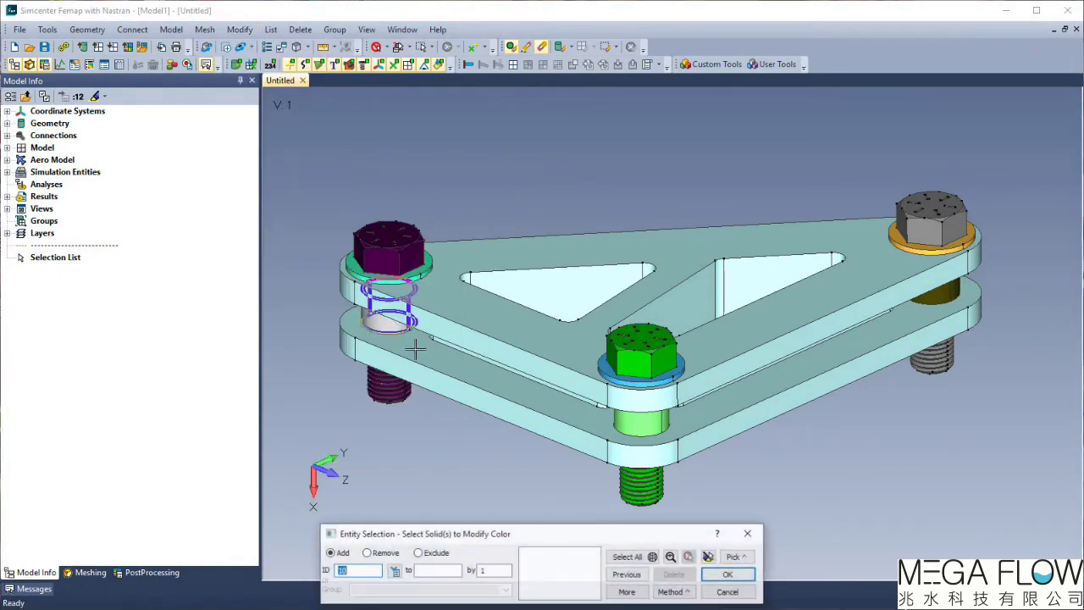
{"action": "left_click", "coordinate": [661, 424]}
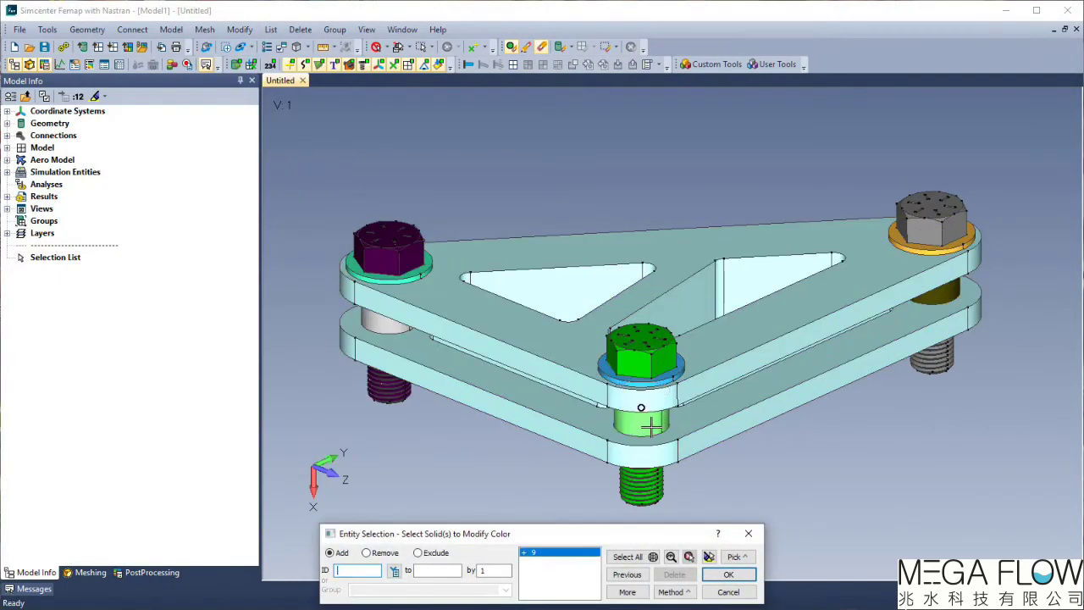
{"action": "left_click", "coordinate": [936, 296]}
{"action": "left_click", "coordinate": [728, 574]}
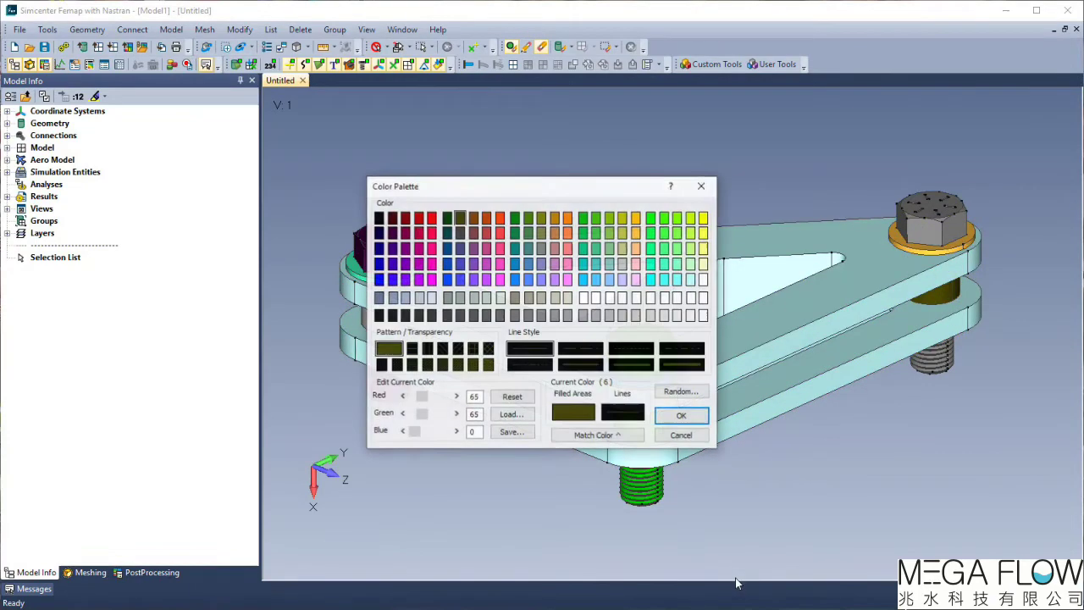
{"action": "left_click", "coordinate": [635, 436]}
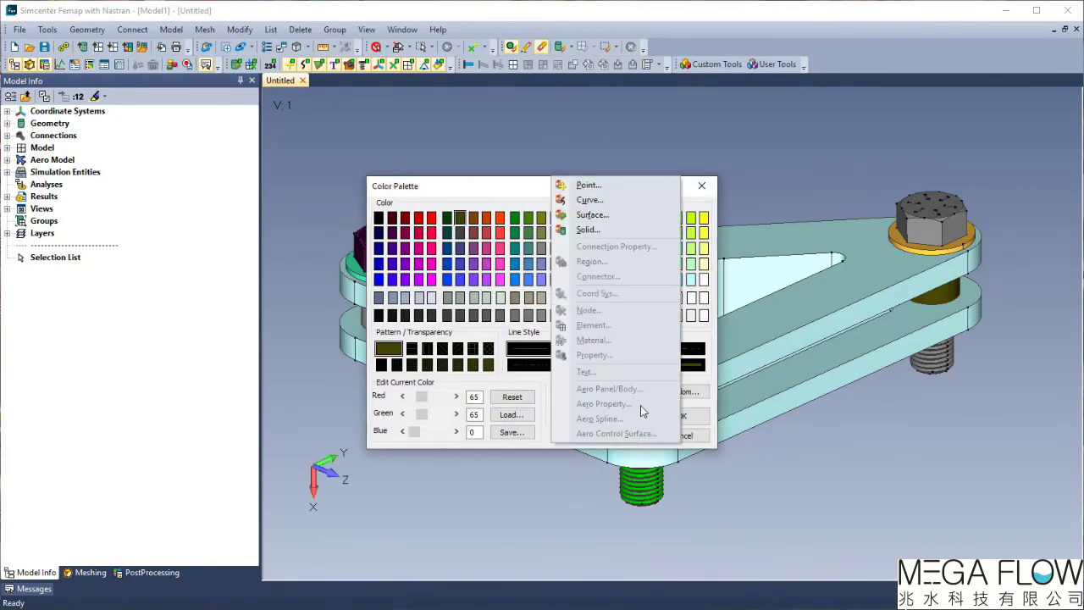
{"action": "left_click", "coordinate": [617, 232]}
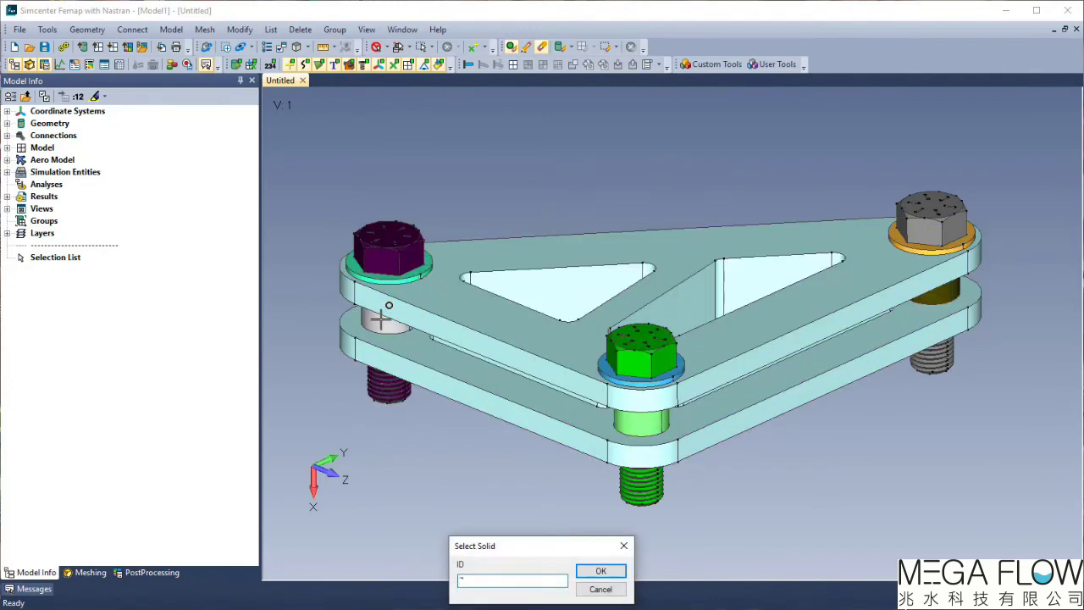
{"action": "left_click", "coordinate": [484, 399]}
{"action": "left_click", "coordinate": [623, 572]}
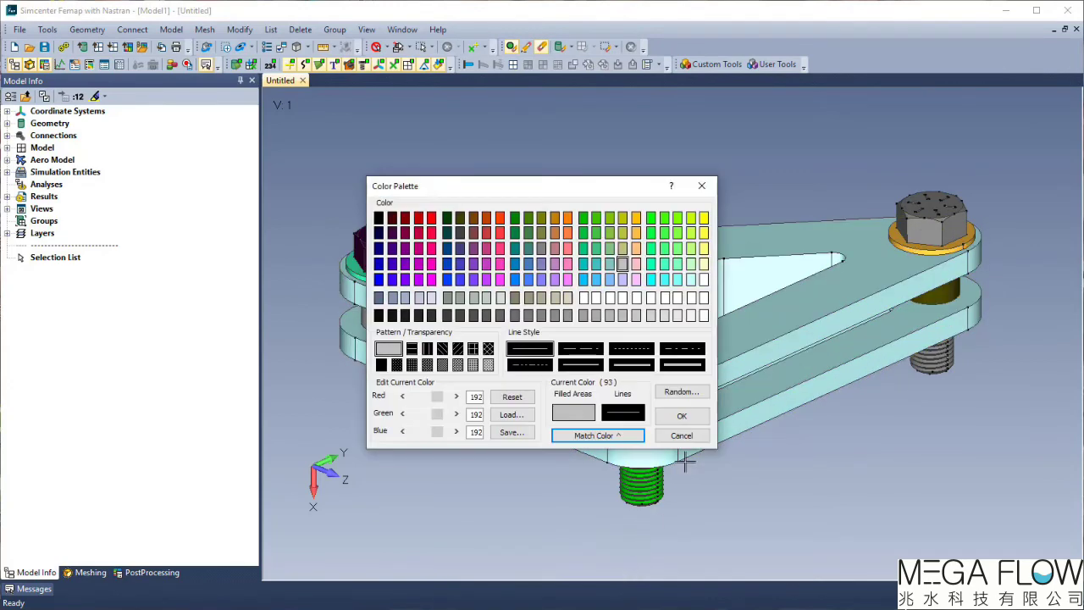
{"action": "left_click", "coordinate": [682, 416]}
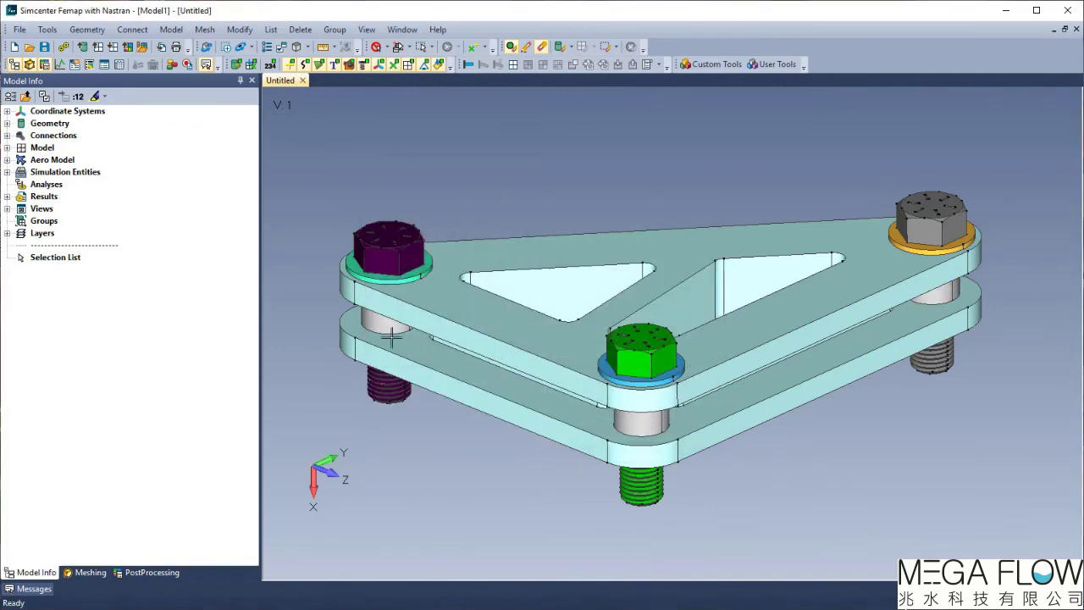
Step: Repeat the solid color command to match the teal and blue washers to the golden washer's color
{"action": "right_click", "coordinate": [488, 223]}
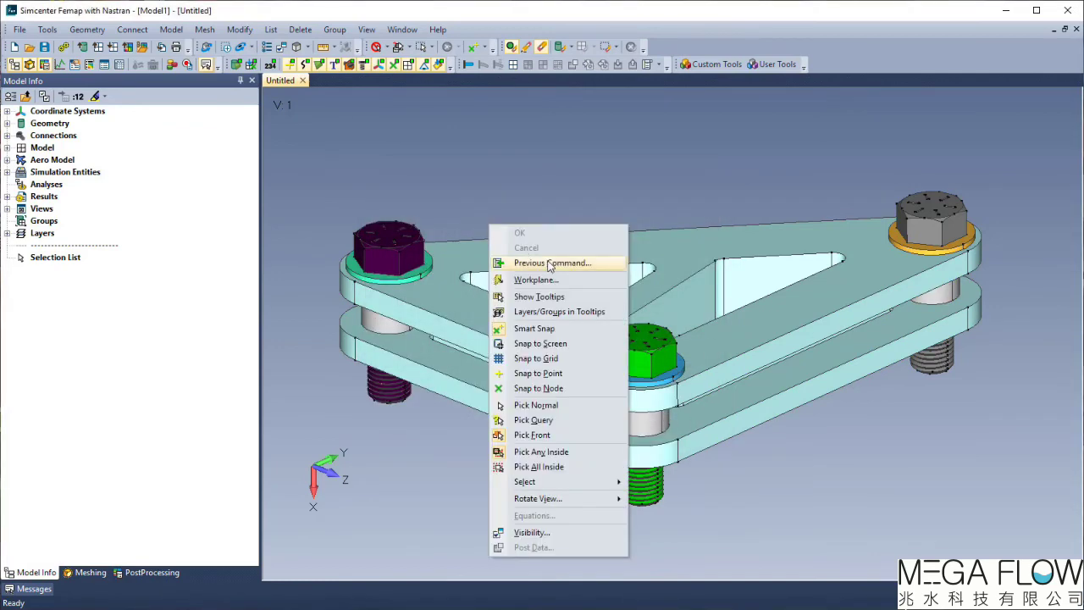
{"action": "left_click", "coordinate": [549, 262]}
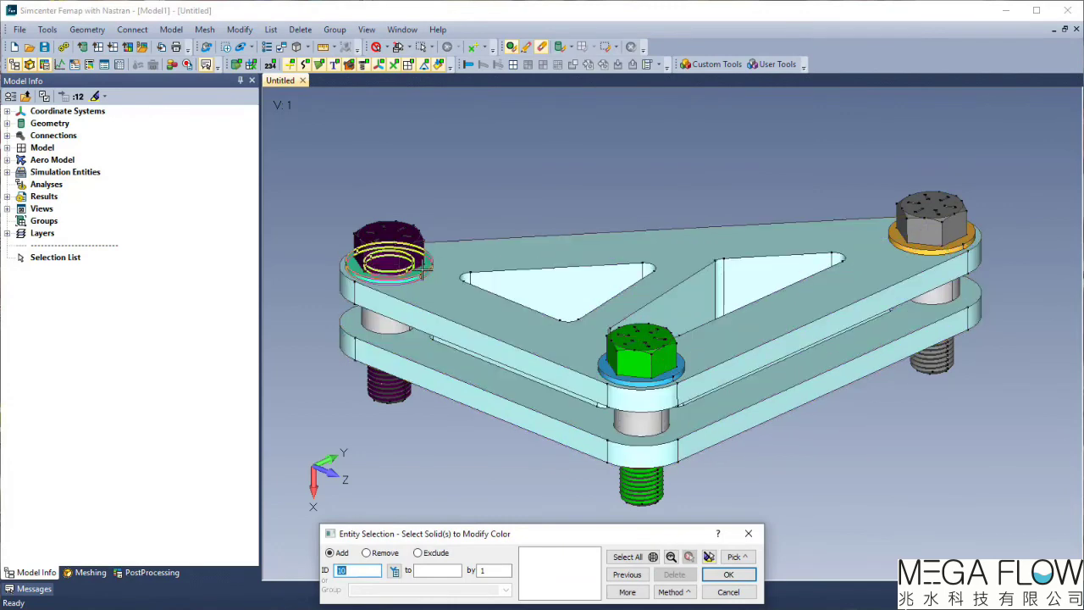
{"action": "left_click", "coordinate": [600, 366]}
{"action": "middle_click", "coordinate": [600, 365]}
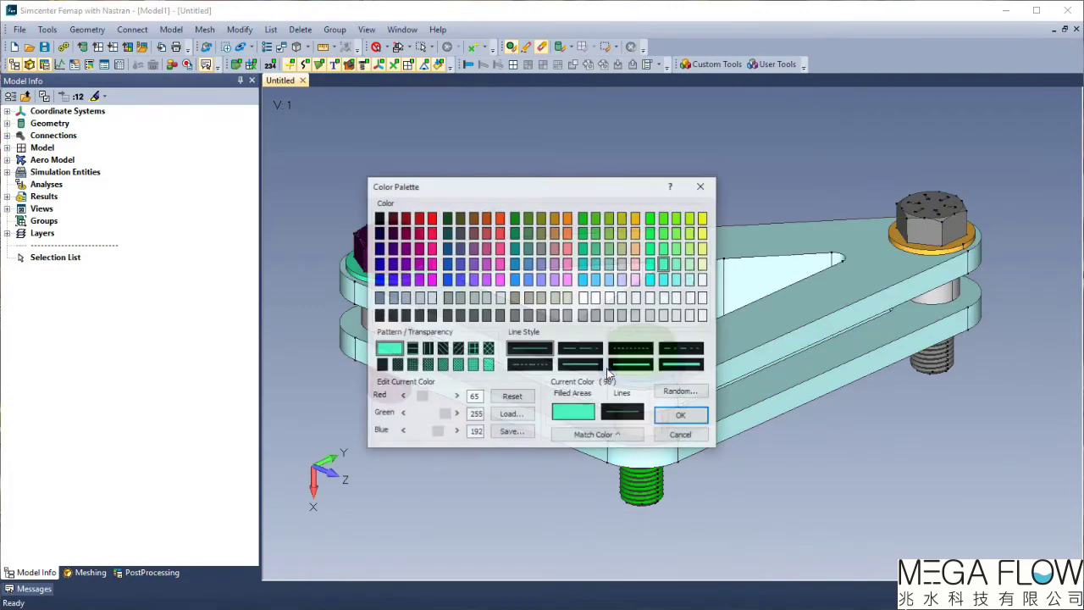
{"action": "left_click", "coordinate": [624, 442]}
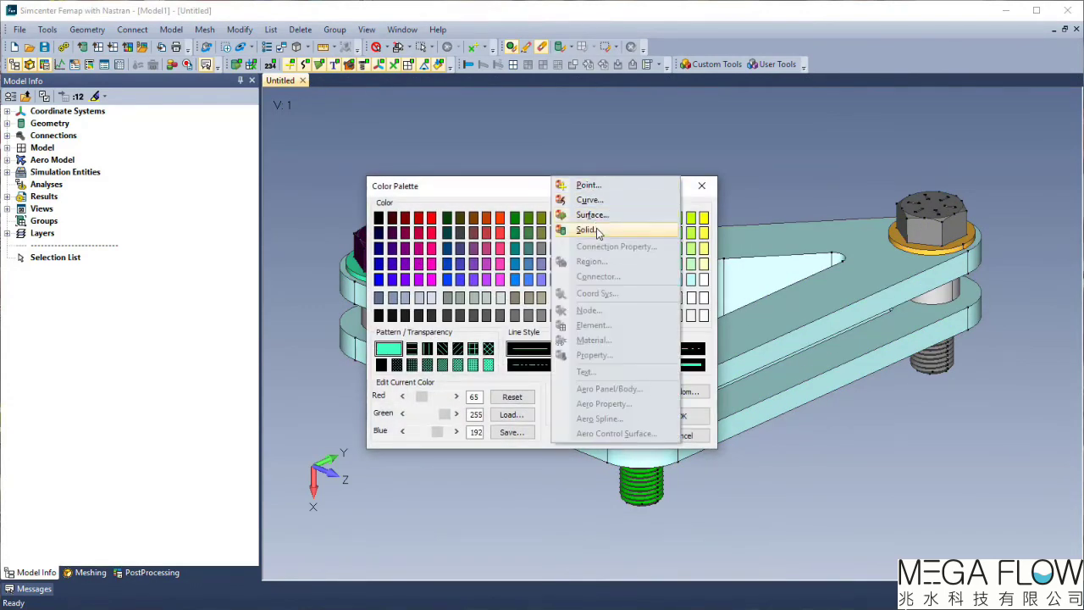
{"action": "left_click", "coordinate": [590, 230]}
{"action": "left_click", "coordinate": [901, 236]}
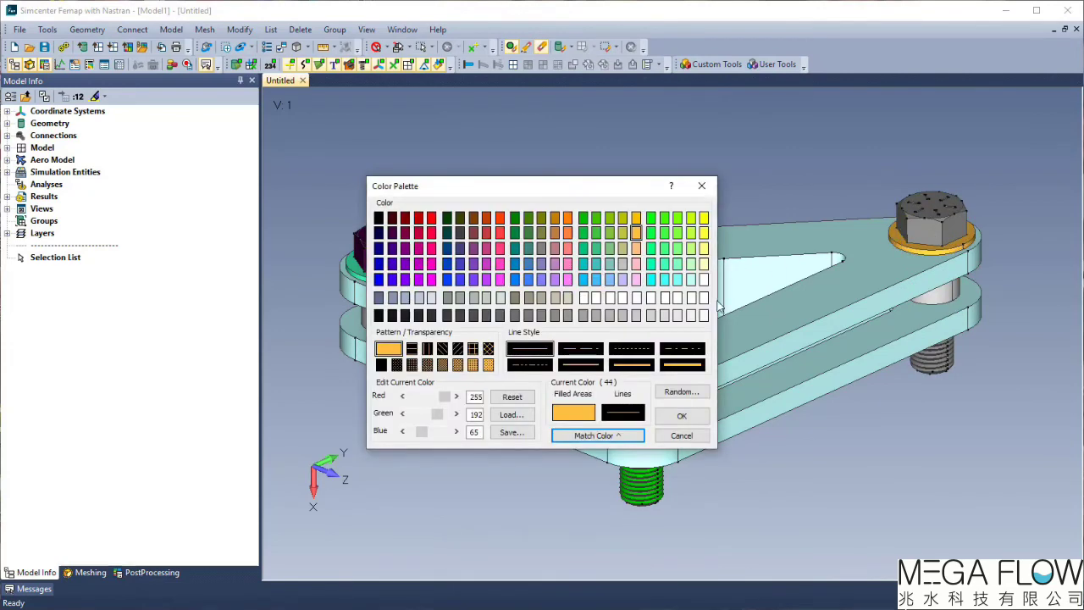
{"action": "left_click", "coordinate": [680, 415]}
Step: Repeat the solid color command to match the purple and green bolts to the gray bolt's color
{"action": "right_click", "coordinate": [725, 201]}
{"action": "left_click", "coordinate": [787, 241]}
{"action": "left_click", "coordinate": [677, 498]}
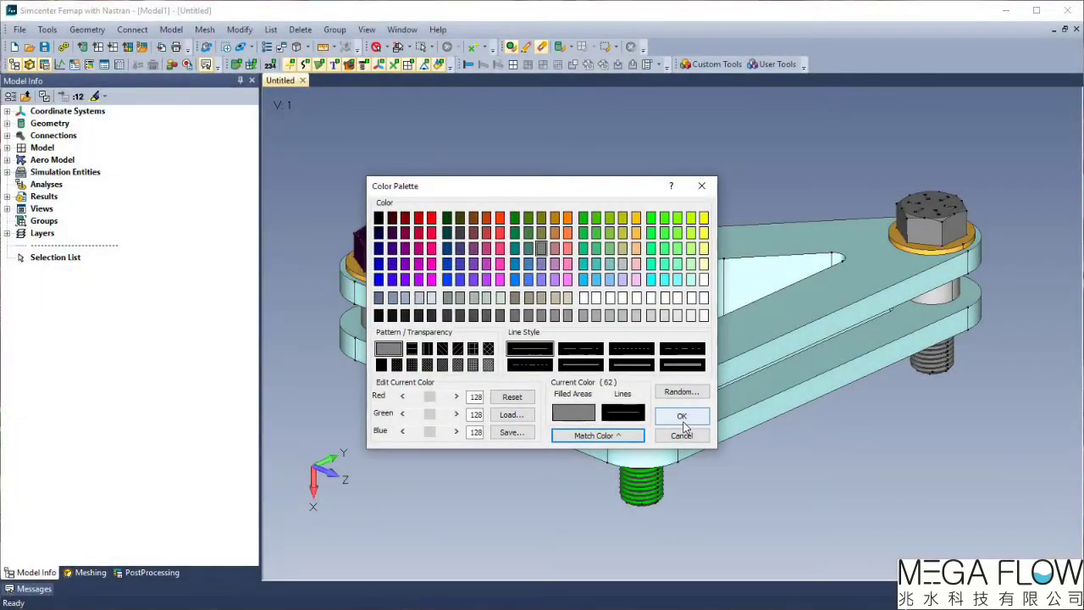
{"action": "left_click", "coordinate": [681, 415]}
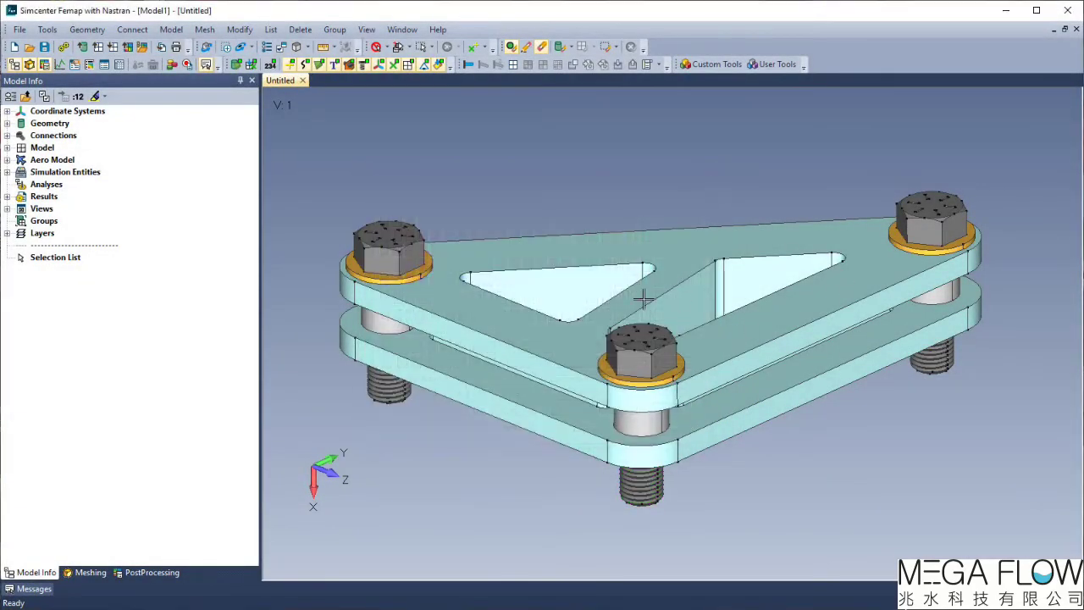